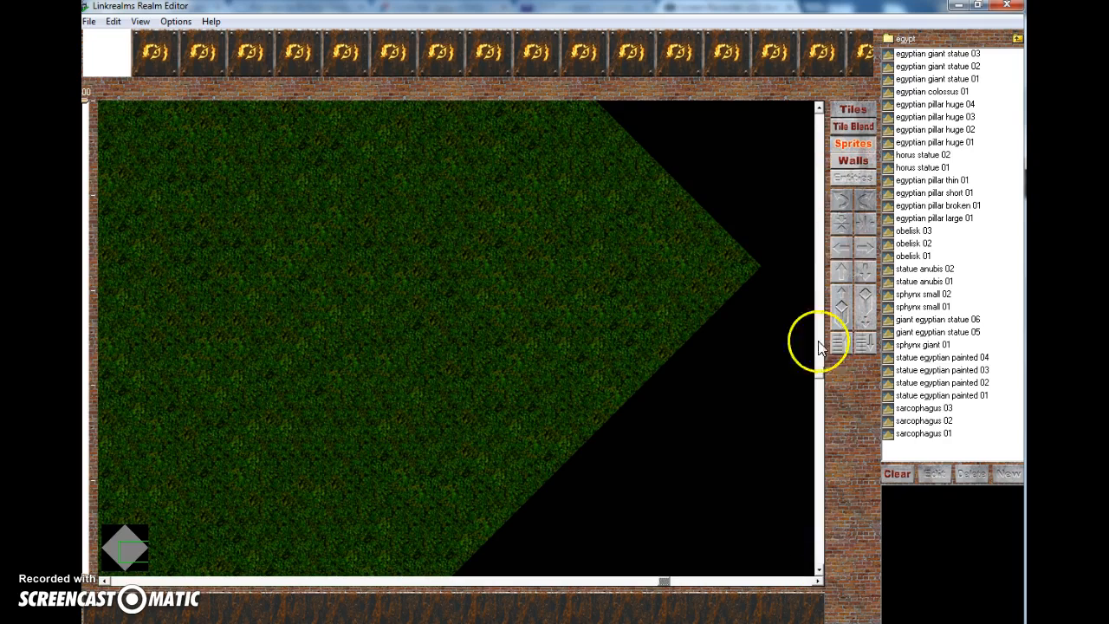
pyautogui.moveTo(817, 371)
pyautogui.mouseDown()
pyautogui.moveTo(814, 225)
pyautogui.moveTo(817, 350)
pyautogui.mouseUp()
pyautogui.moveTo(665, 582); pyautogui.dragTo(452, 572)
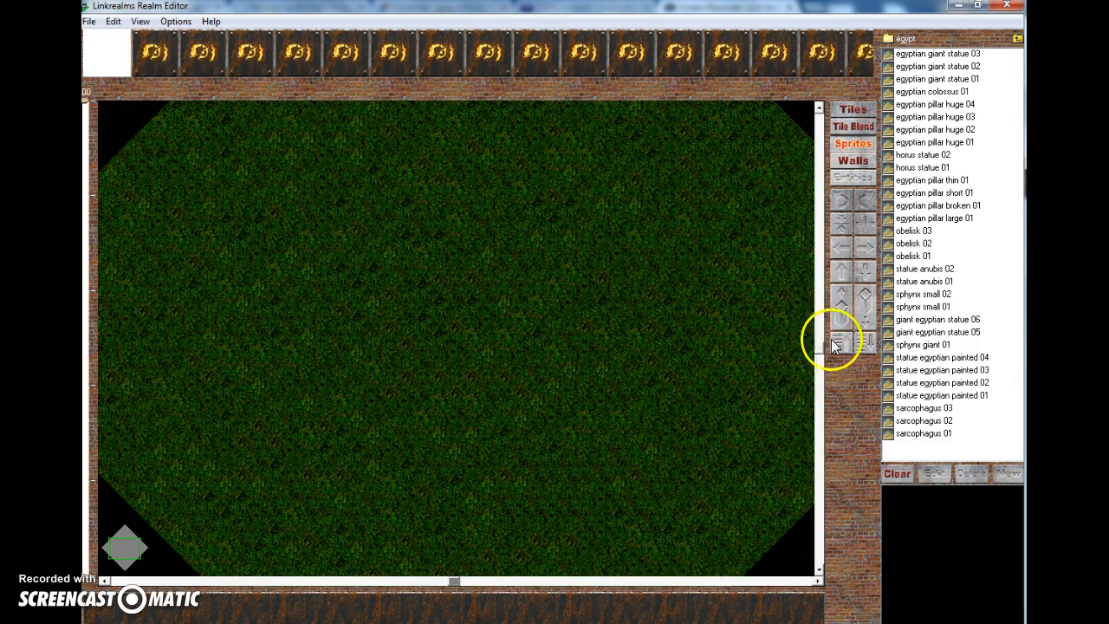
pyautogui.moveTo(821, 350); pyautogui.dragTo(787, 236)
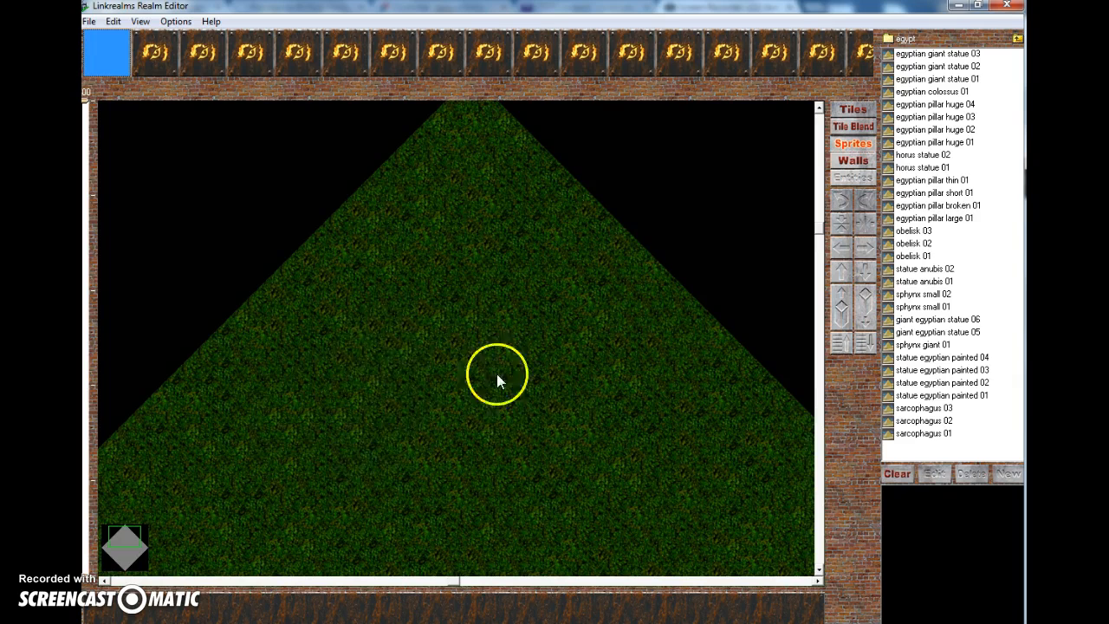
pyautogui.moveTo(815, 226); pyautogui.dragTo(792, 375)
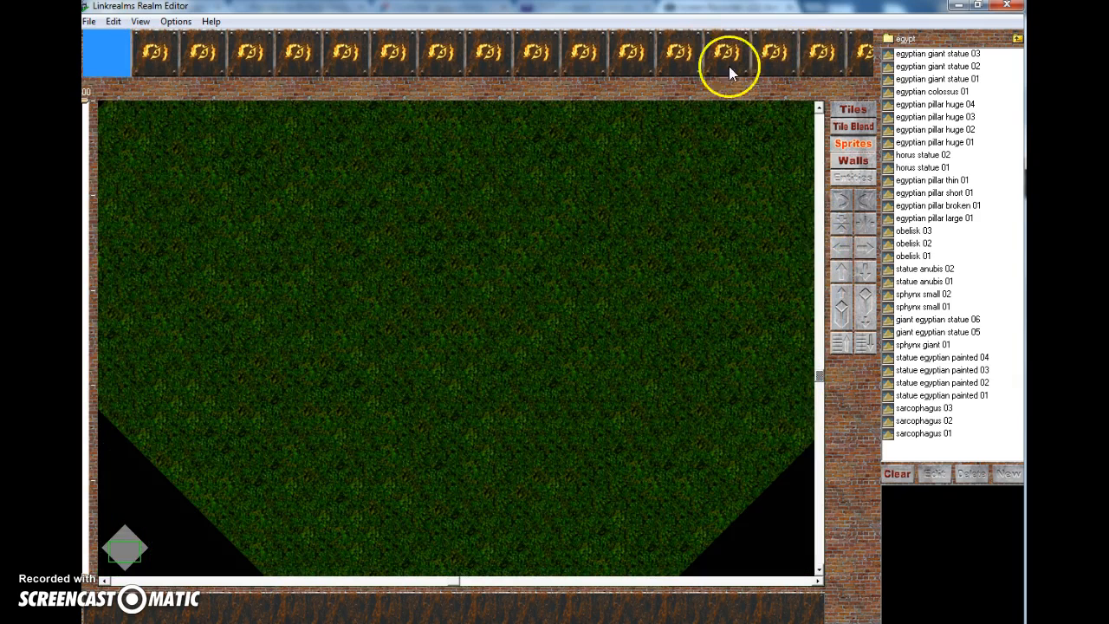
# Preview the thick wall models, including diagonal 01 high, cube 16 high and cube 20 high.
pyautogui.click(851, 161)
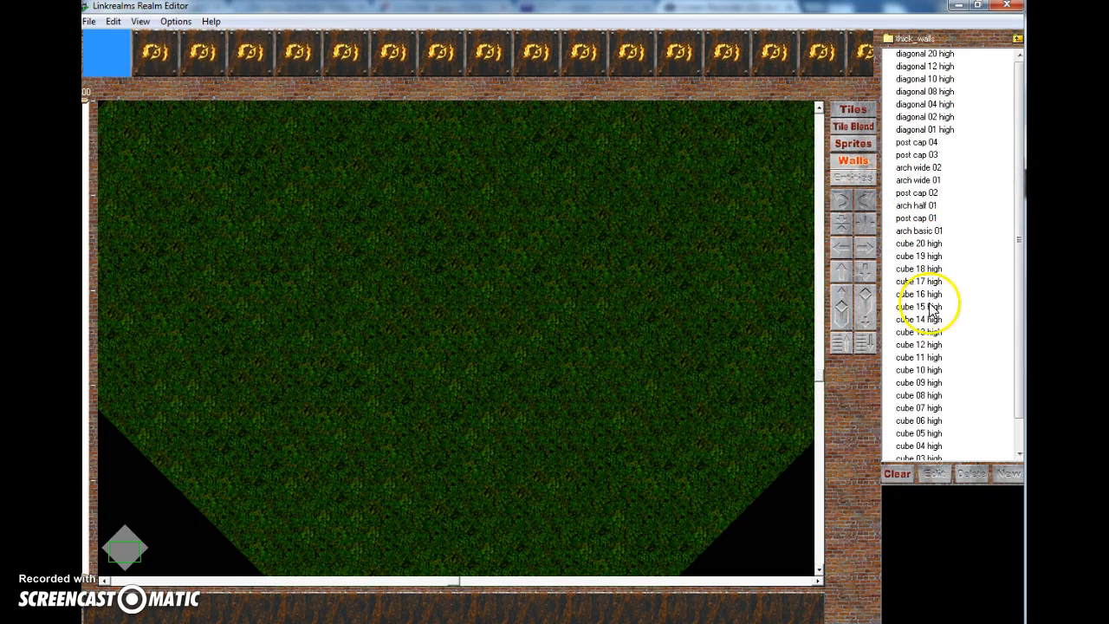
pyautogui.click(917, 130)
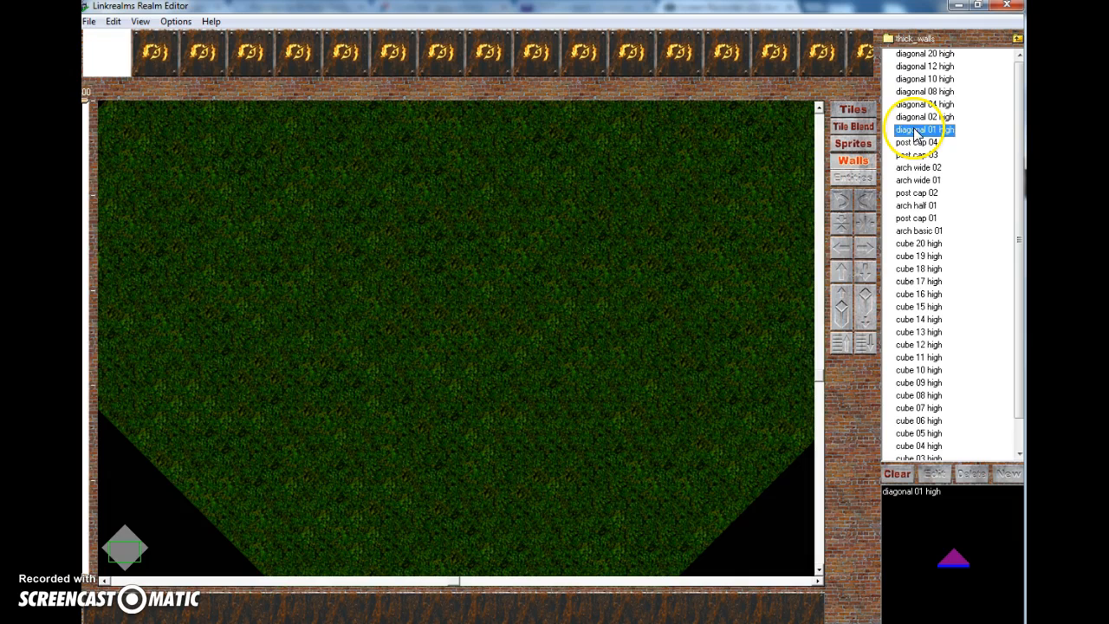
pyautogui.click(941, 307)
pyautogui.click(852, 146)
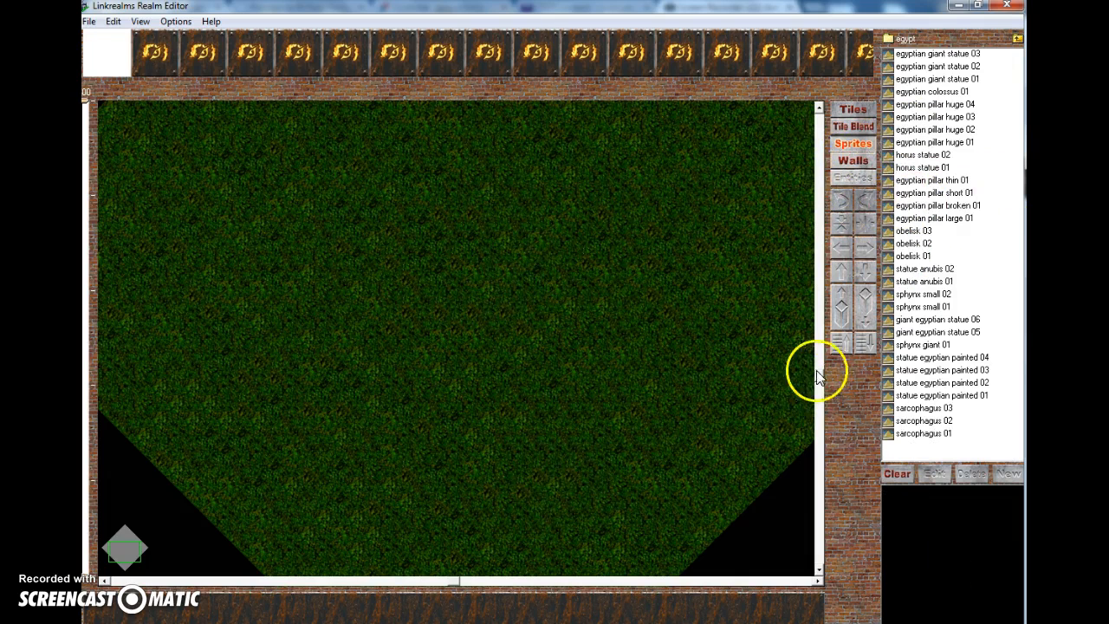
pyautogui.moveTo(819, 378); pyautogui.dragTo(816, 339)
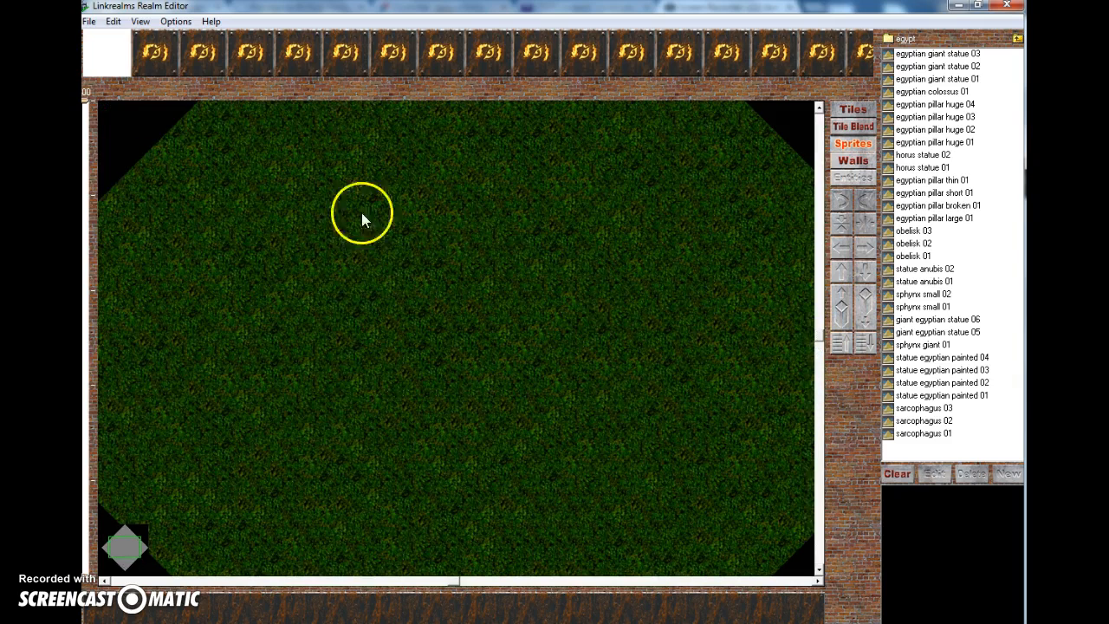
pyautogui.click(853, 162)
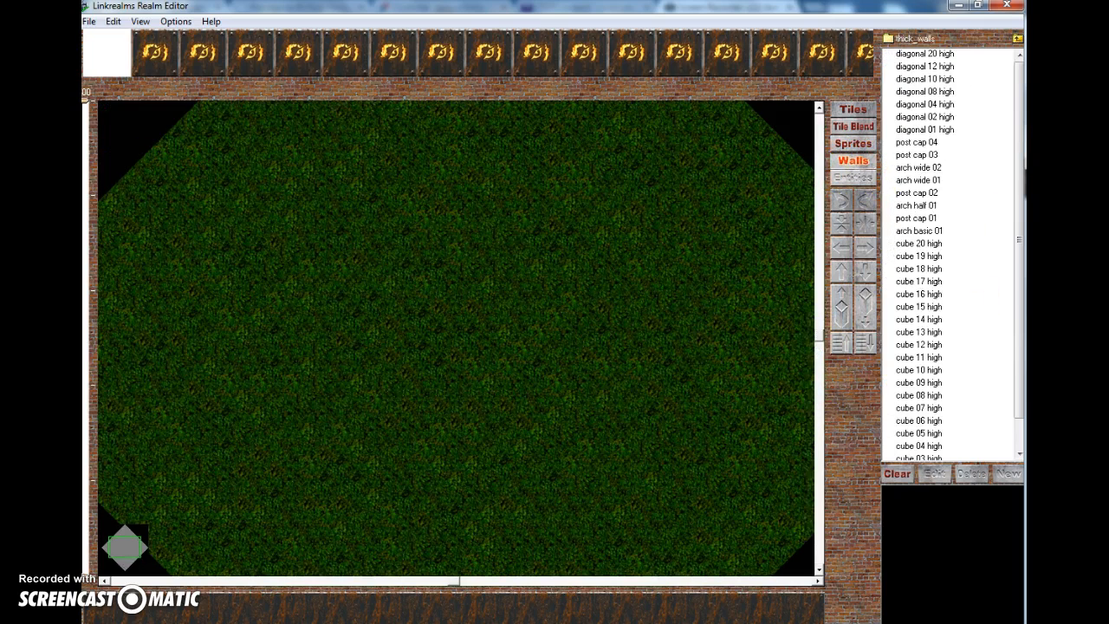
pyautogui.click(919, 294)
pyautogui.scroll(-3, 1022, 321)
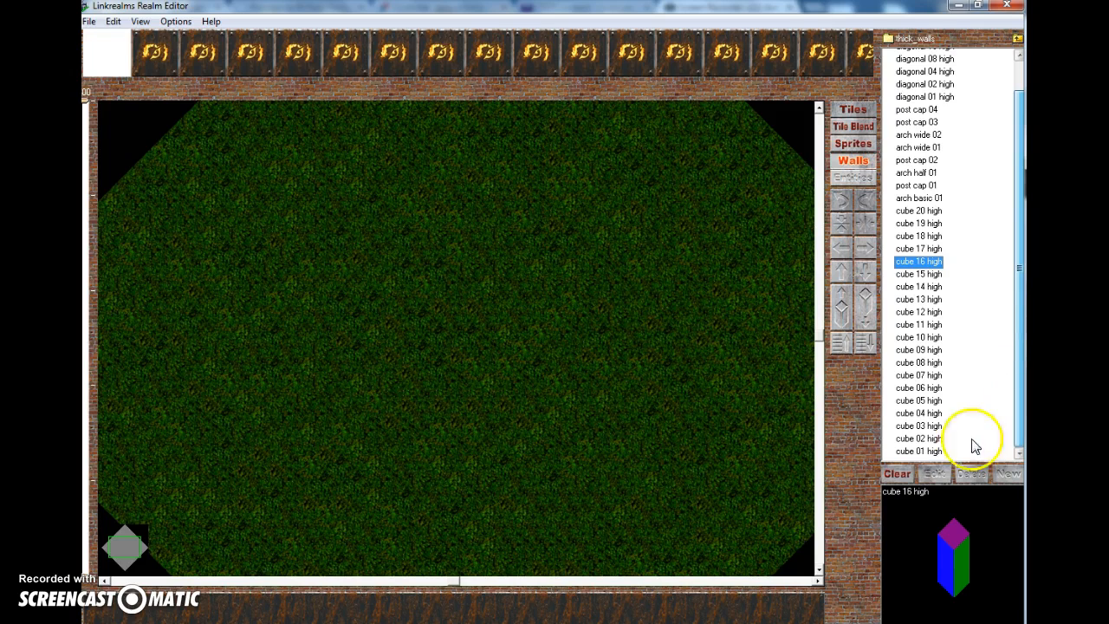
pyautogui.scroll(1, 943, 286)
pyautogui.click(920, 232)
pyautogui.click(922, 244)
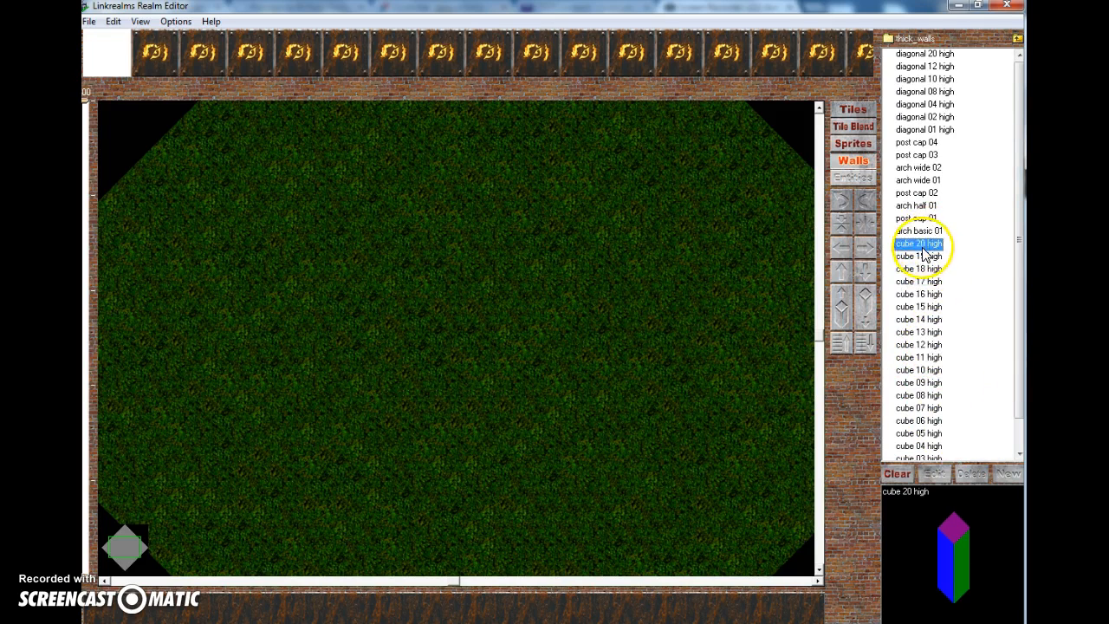
# Open the thin_walls model folder and bring its standard thin wall models into view.
pyautogui.click(1018, 41)
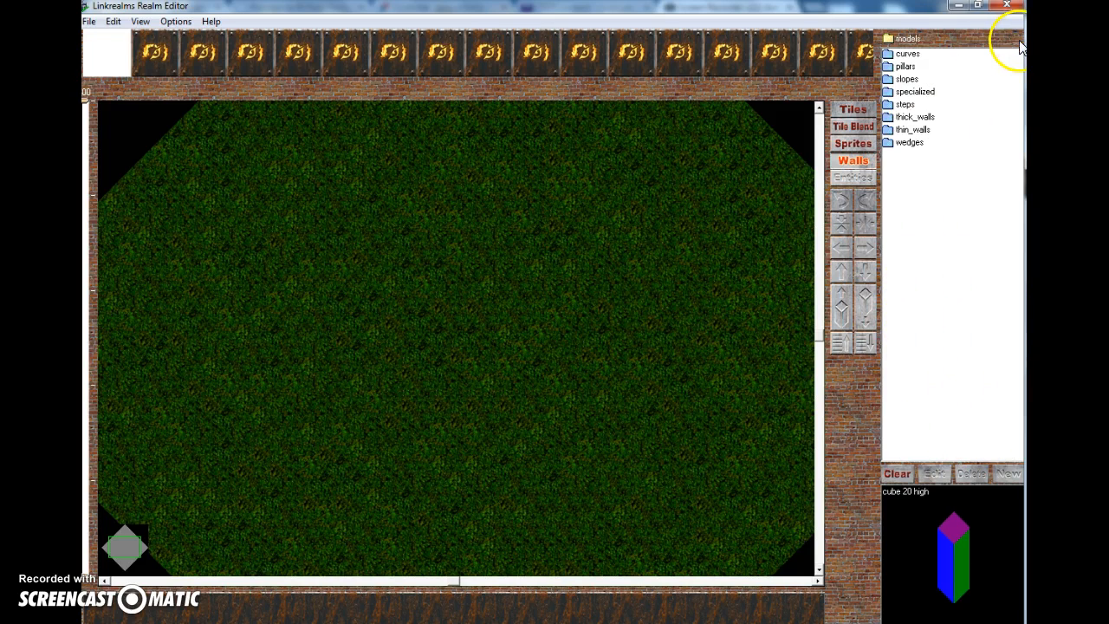
pyautogui.click(914, 130)
pyautogui.click(912, 120)
pyautogui.click(904, 104)
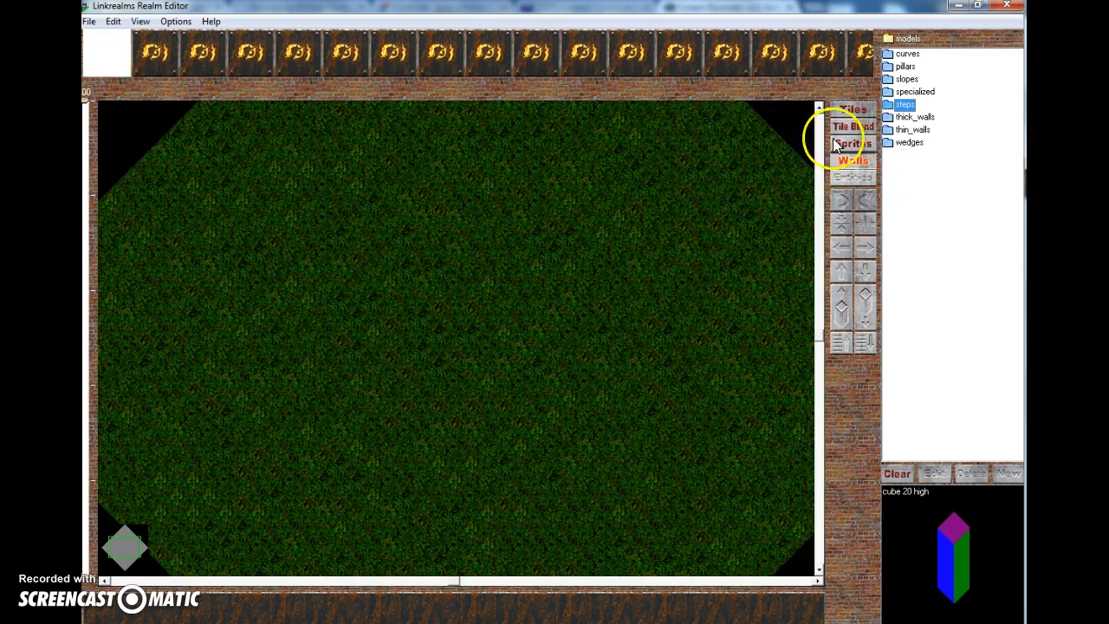
pyautogui.click(725, 227)
pyautogui.click(931, 117)
pyautogui.click(914, 130)
pyautogui.click(917, 129)
pyautogui.doubleClick(901, 130)
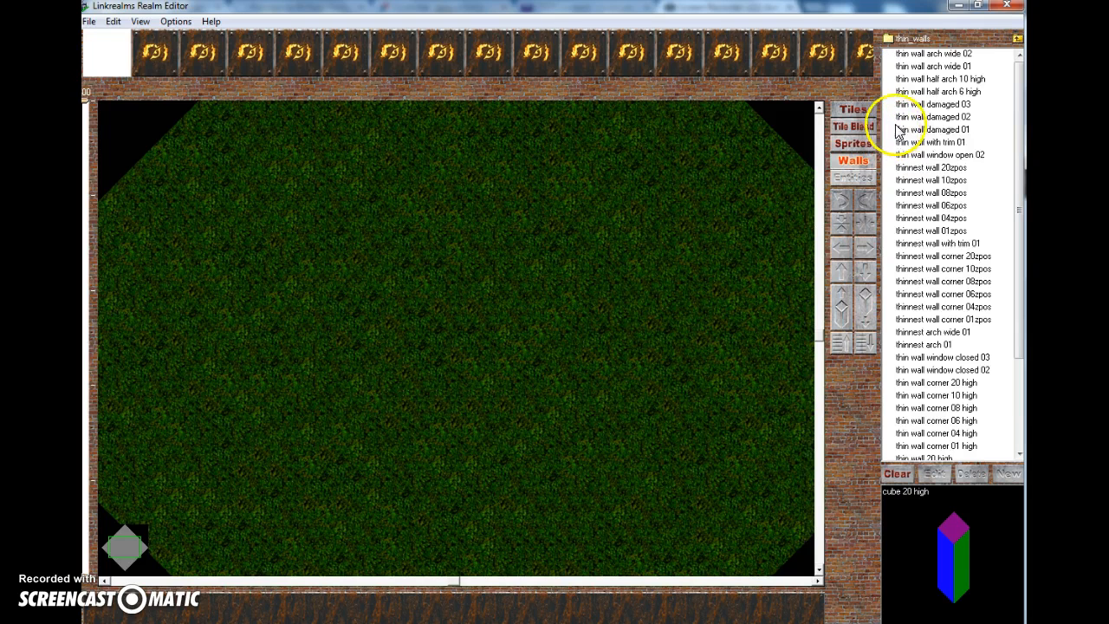
pyautogui.scroll(-3, 963, 156)
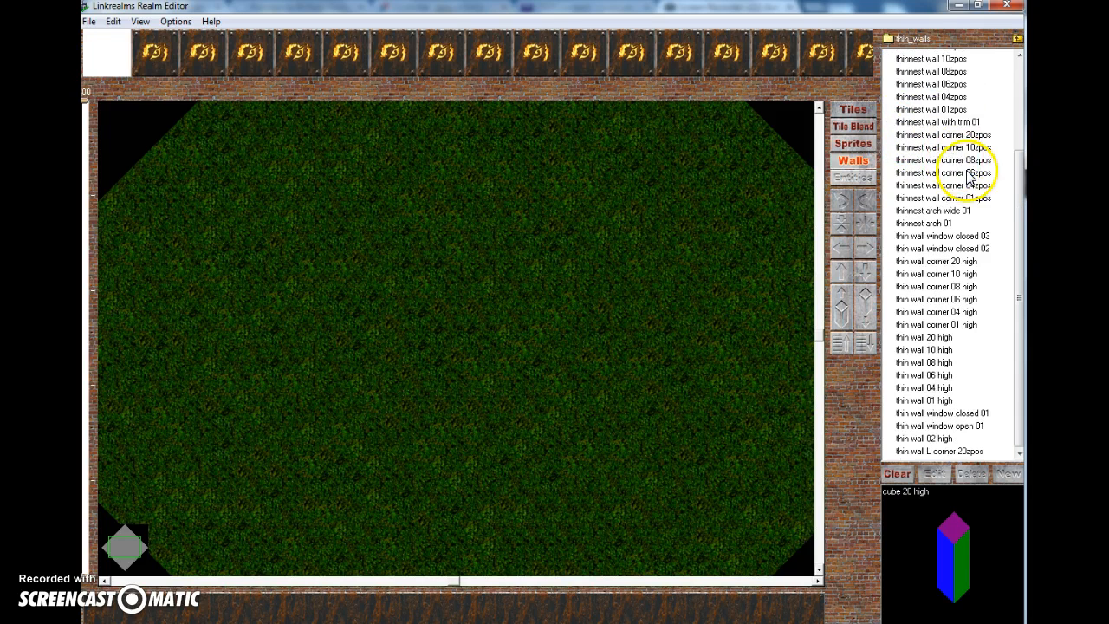
# Preview the thin wall corner models from 20 high down to 01 high and the thinnest wall 20zpos model.
pyautogui.click(957, 261)
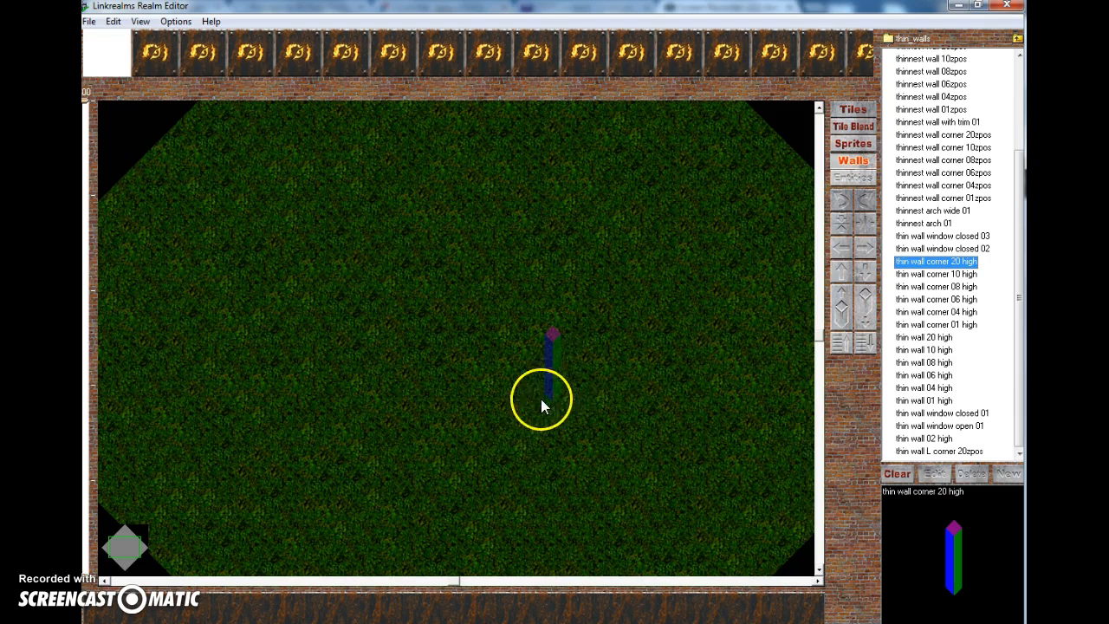
pyautogui.click(960, 287)
pyautogui.click(961, 298)
pyautogui.click(953, 324)
pyautogui.scroll(3, 949, 399)
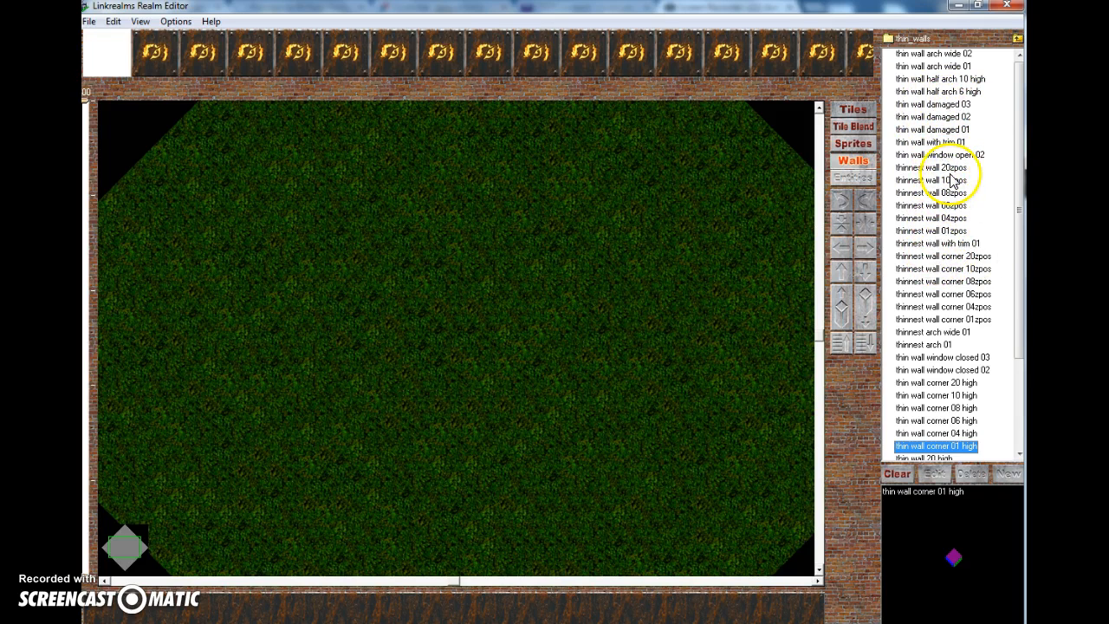
pyautogui.click(944, 168)
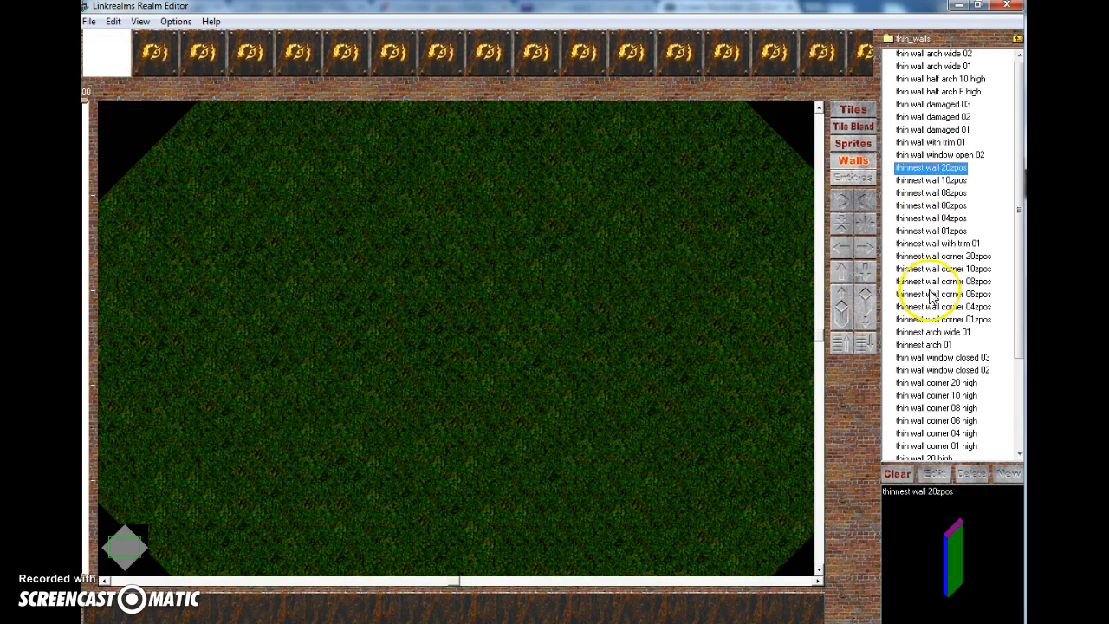
pyautogui.click(932, 382)
pyautogui.scroll(-3, 941, 434)
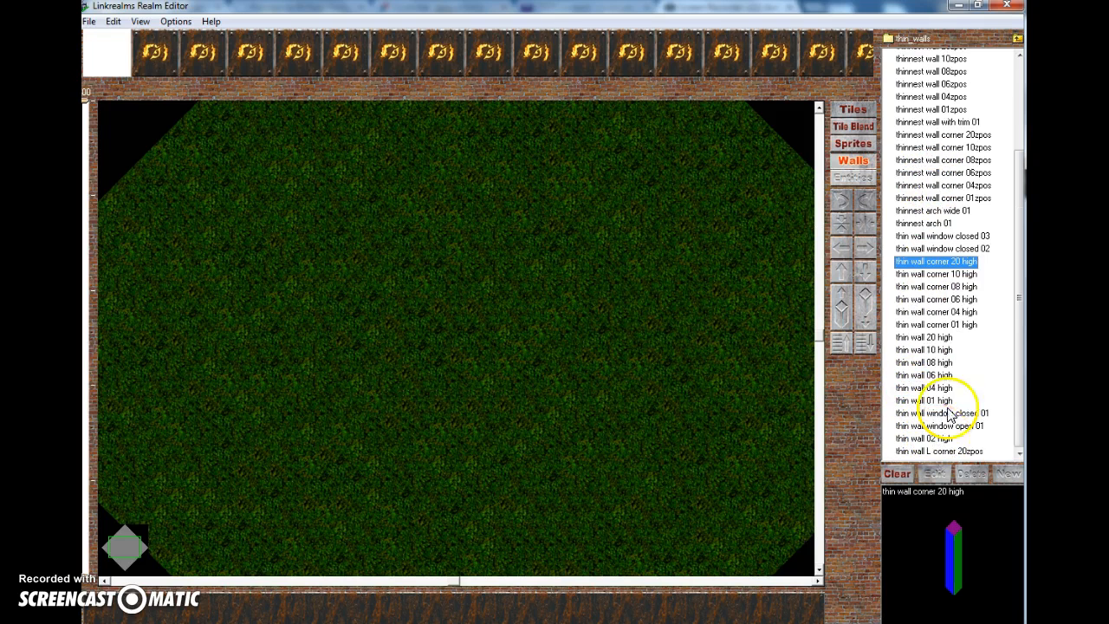
# Build a long straight diagonal wall across the upper middle of the grass area from the thin wall 20 high model.
pyautogui.click(924, 337)
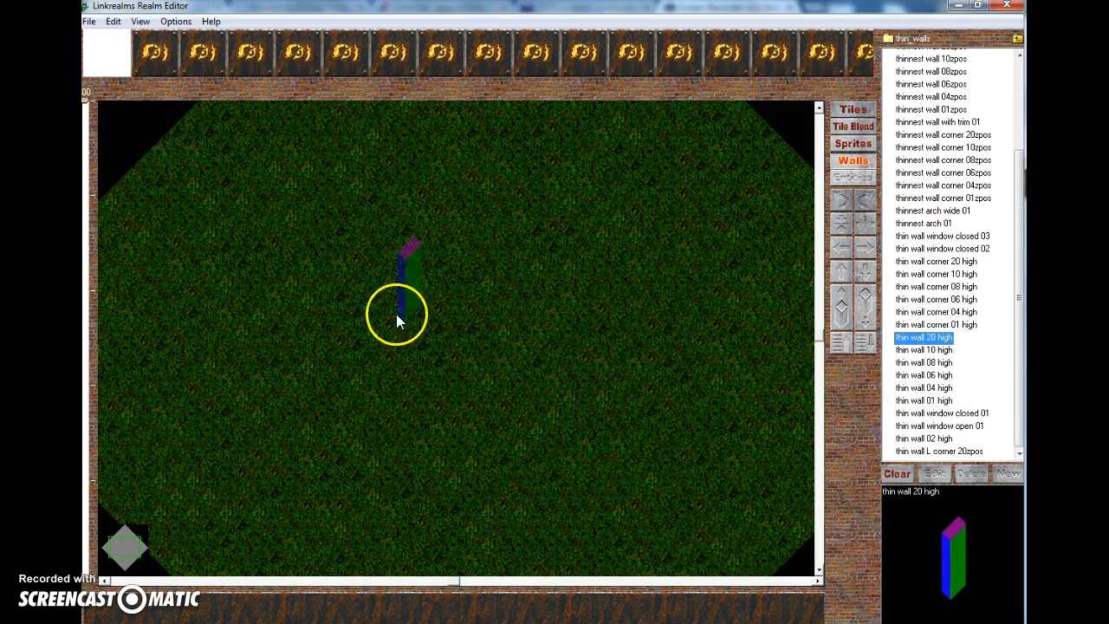
pyautogui.moveTo(348, 338); pyautogui.dragTo(404, 300)
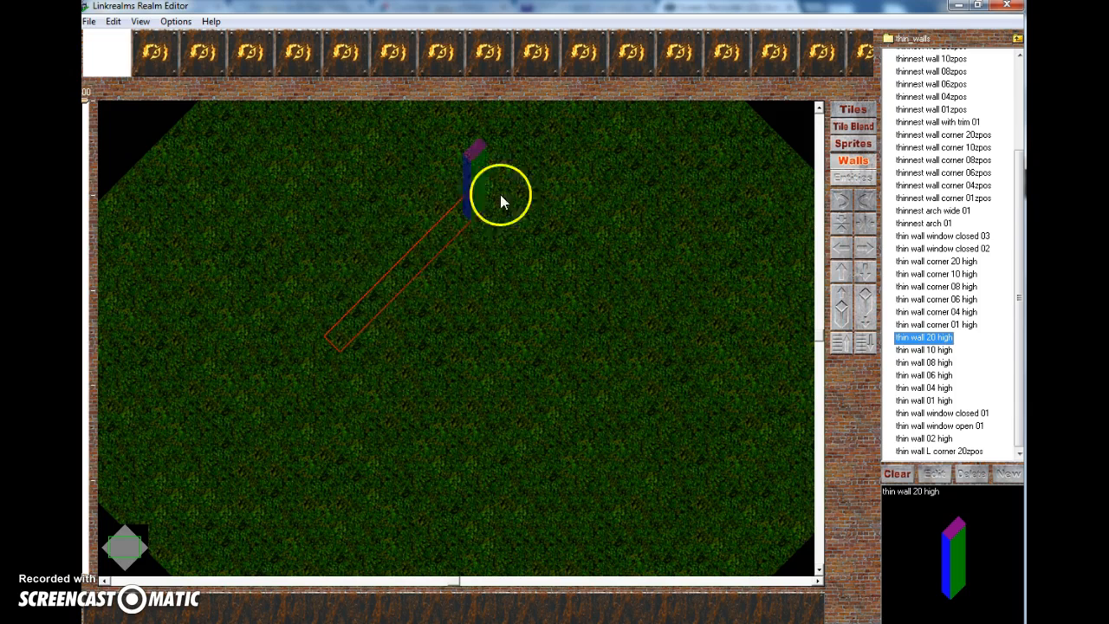
pyautogui.moveTo(501, 174); pyautogui.dragTo(458, 221)
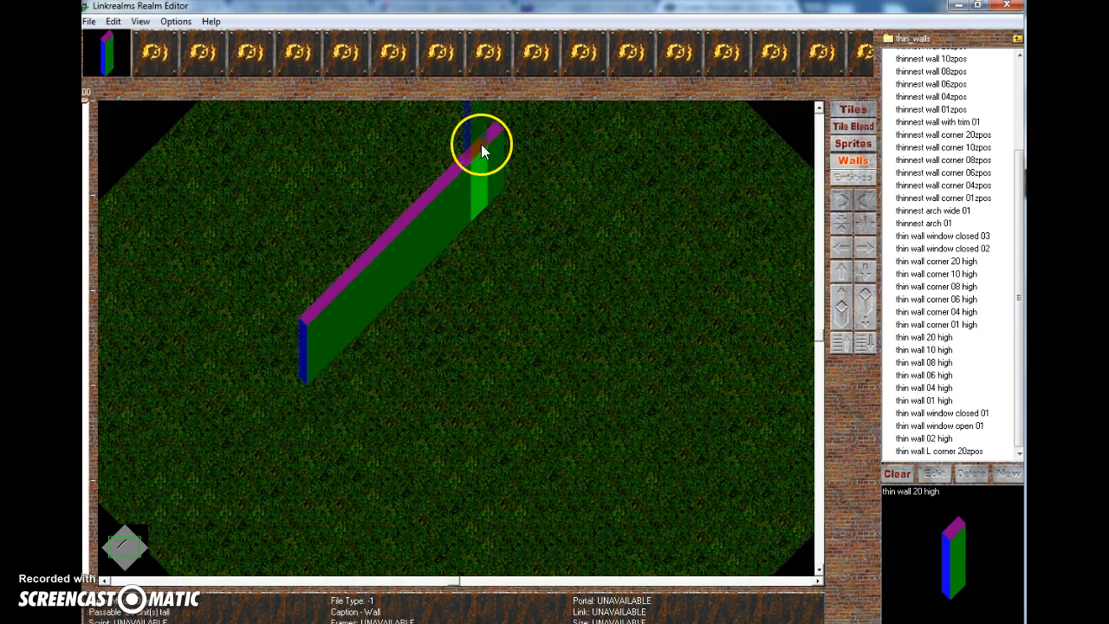
pyautogui.click(510, 173)
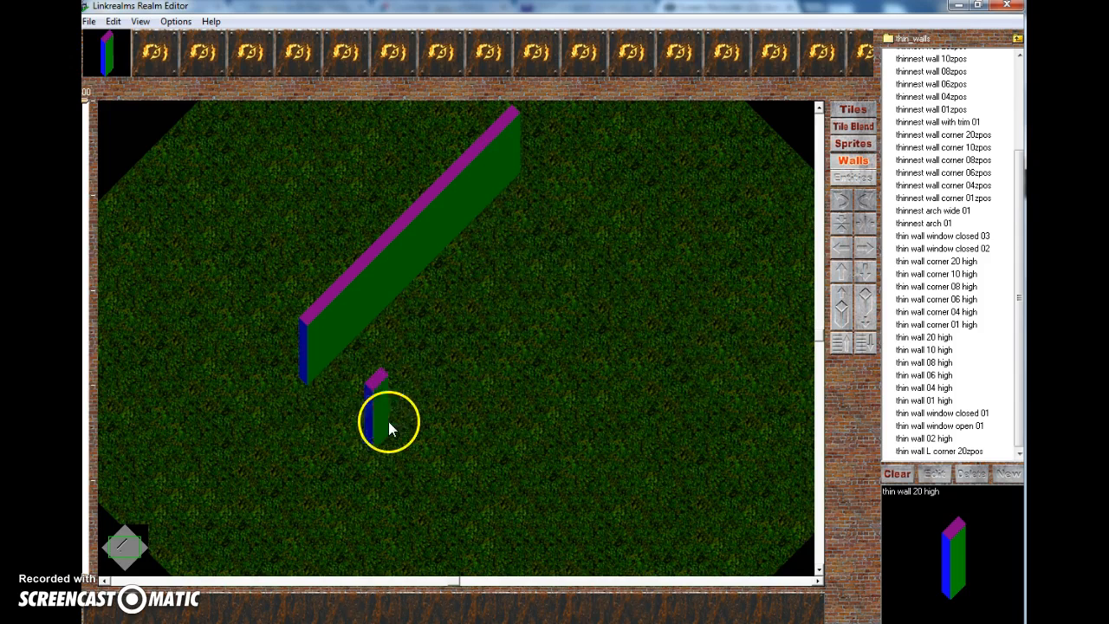
# Try placing separate thin wall 20 high pieces below the long wall, then delete them.
pyautogui.click(454, 491)
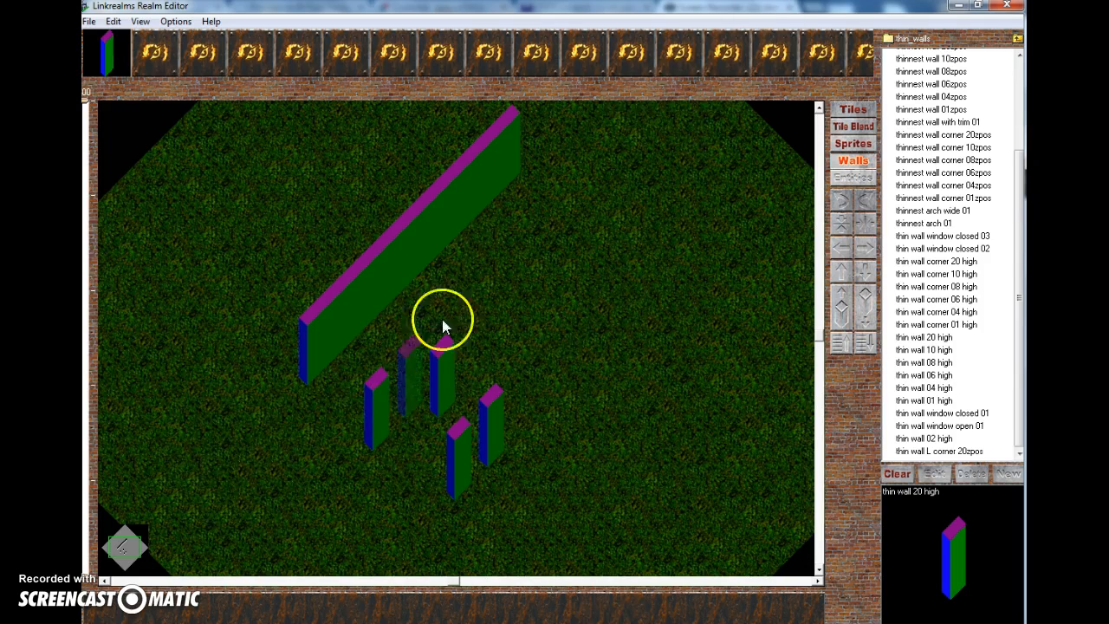
pyautogui.click(853, 143)
pyautogui.click(849, 162)
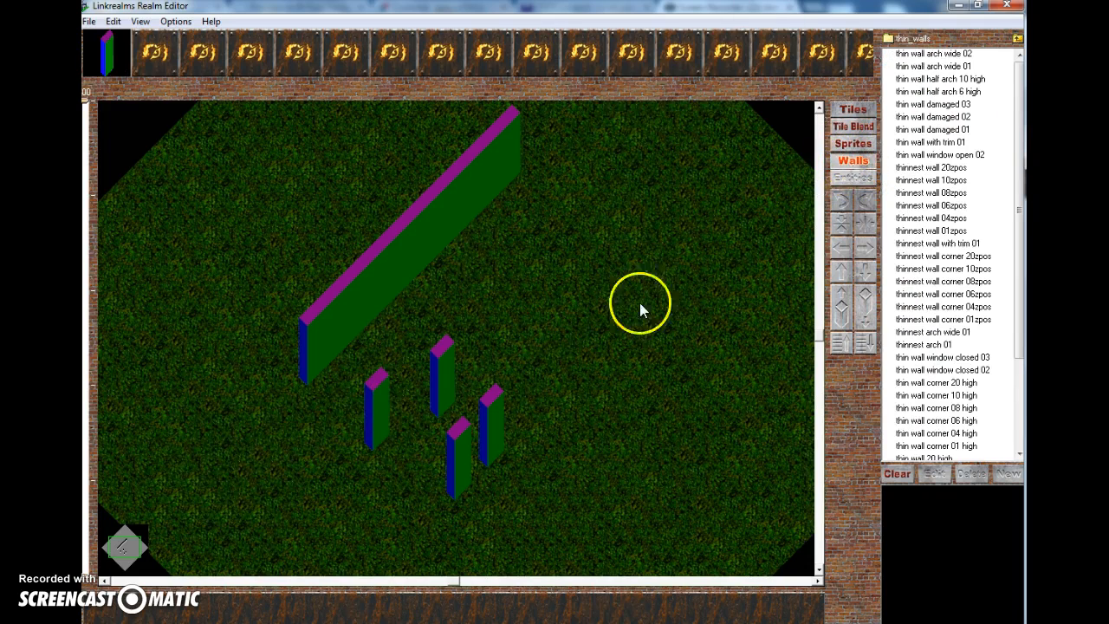
pyautogui.press('Delete')
pyautogui.press('Delete')
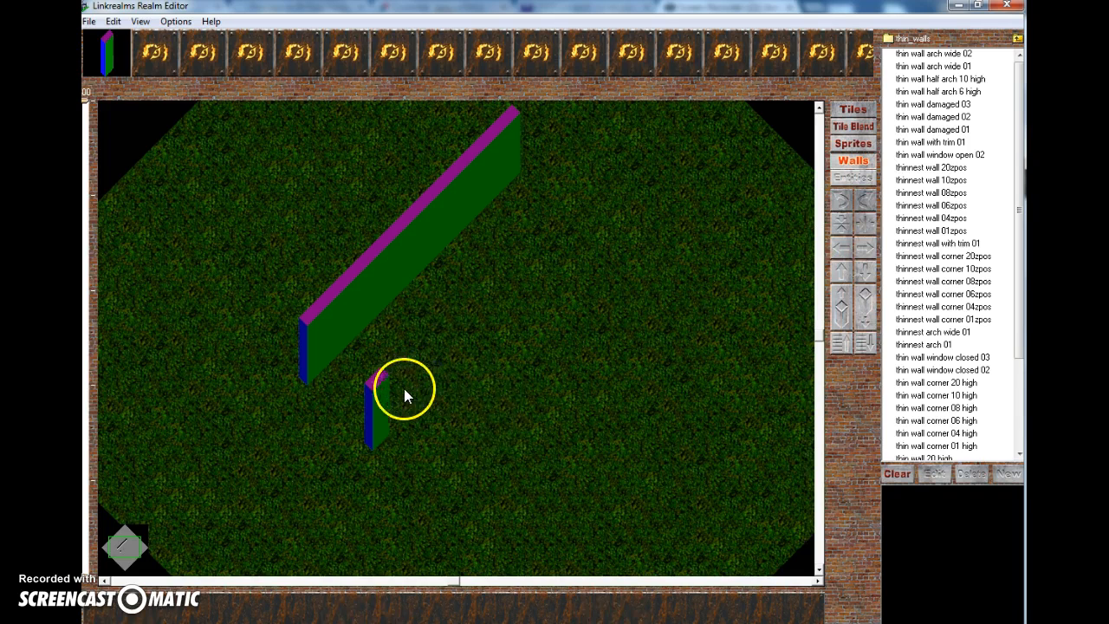
pyautogui.press('Delete')
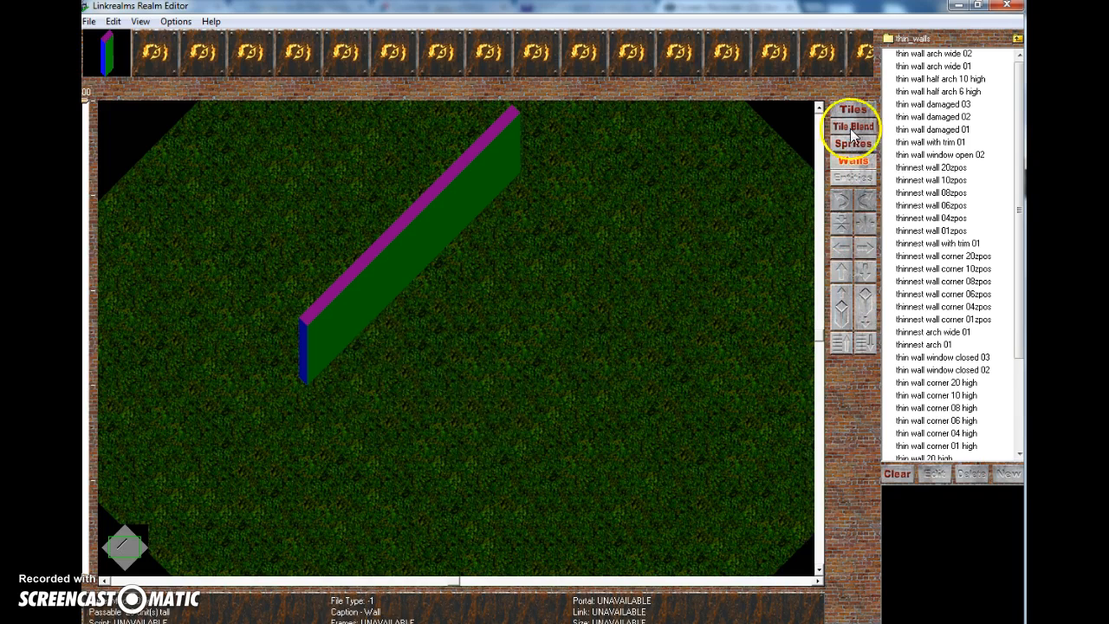
pyautogui.click(854, 144)
pyautogui.click(862, 159)
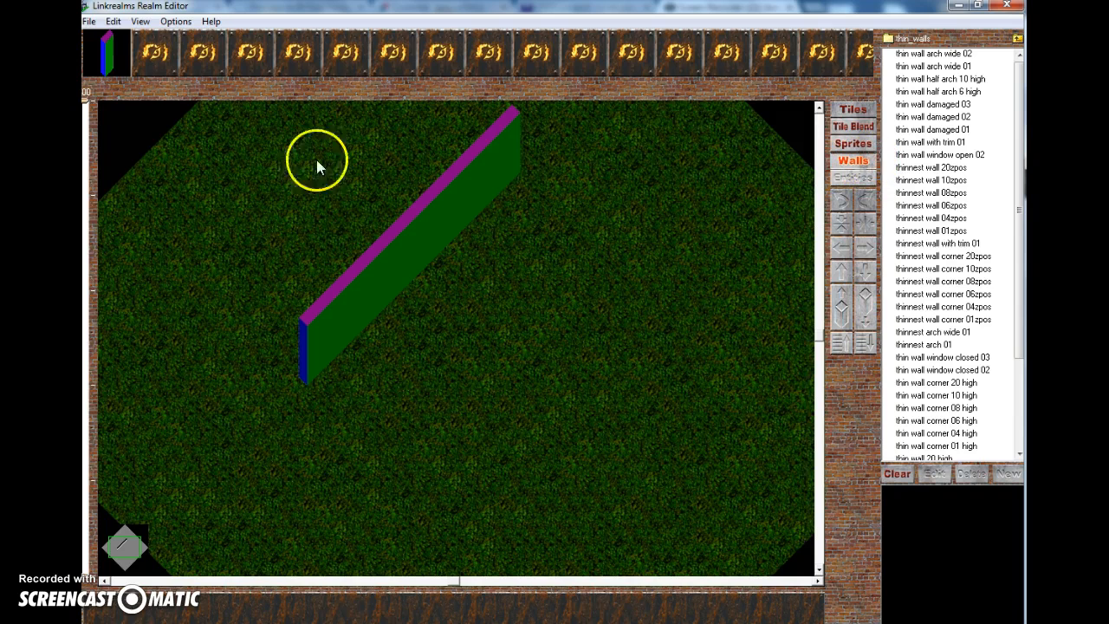
# Try a second run of thin wall 20 high pieces descending from the long wall's upper end, then delete it.
pyautogui.click(104, 69)
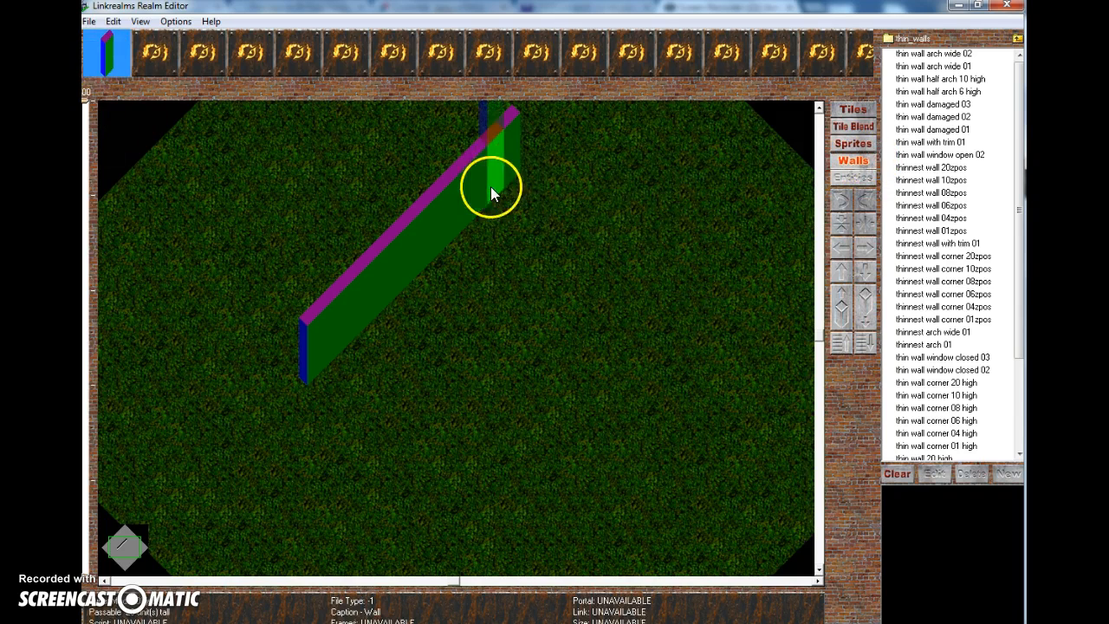
pyautogui.moveTo(546, 191); pyautogui.dragTo(669, 276)
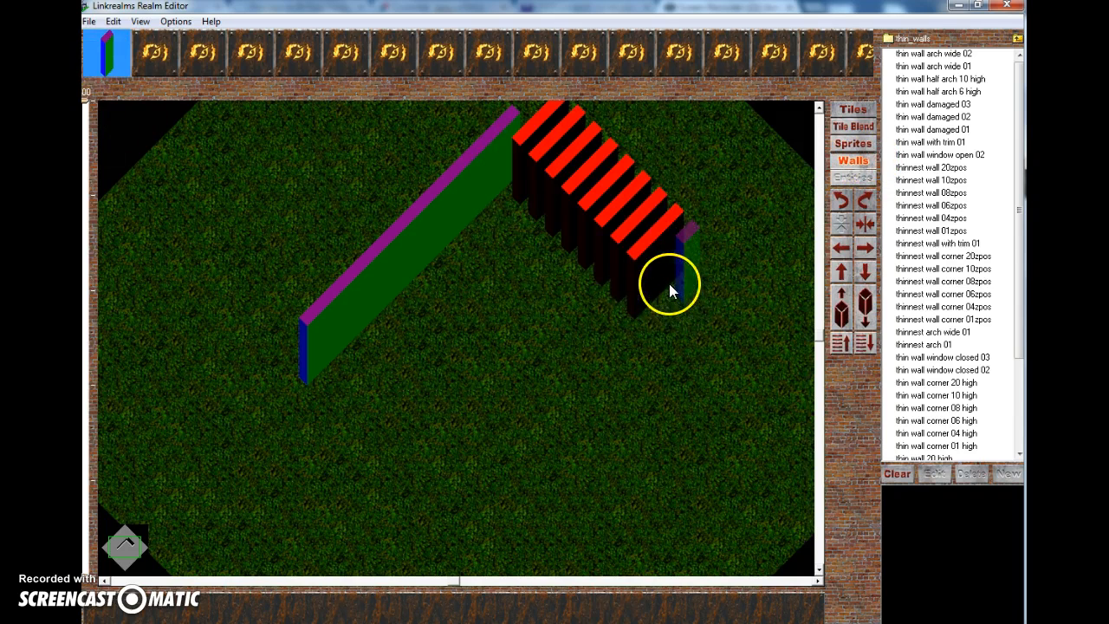
pyautogui.press('Delete')
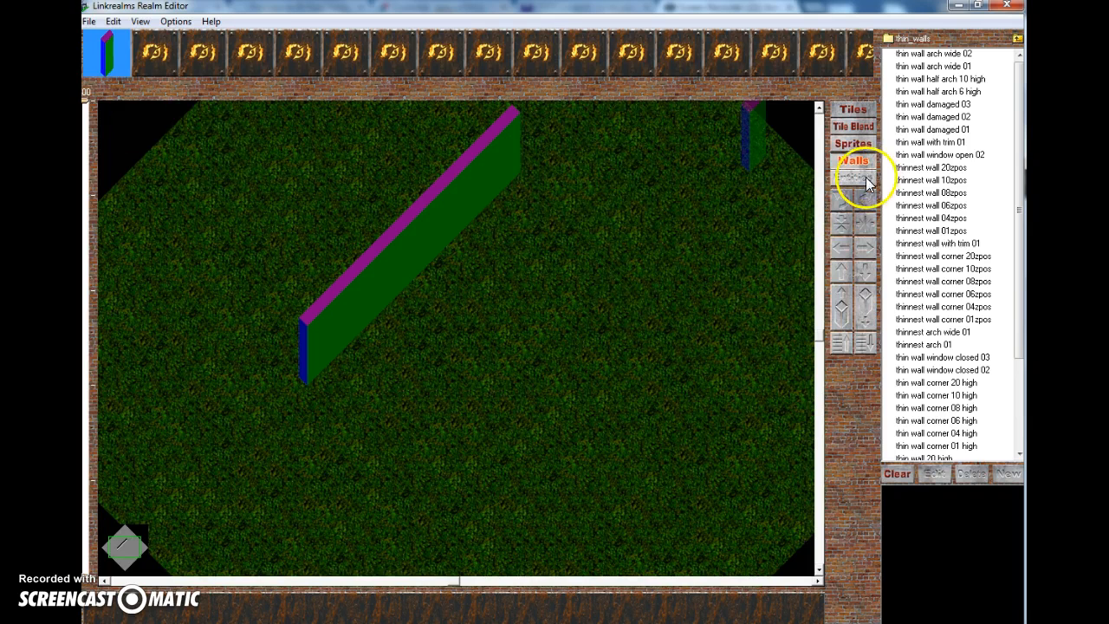
pyautogui.click(853, 143)
pyautogui.click(854, 164)
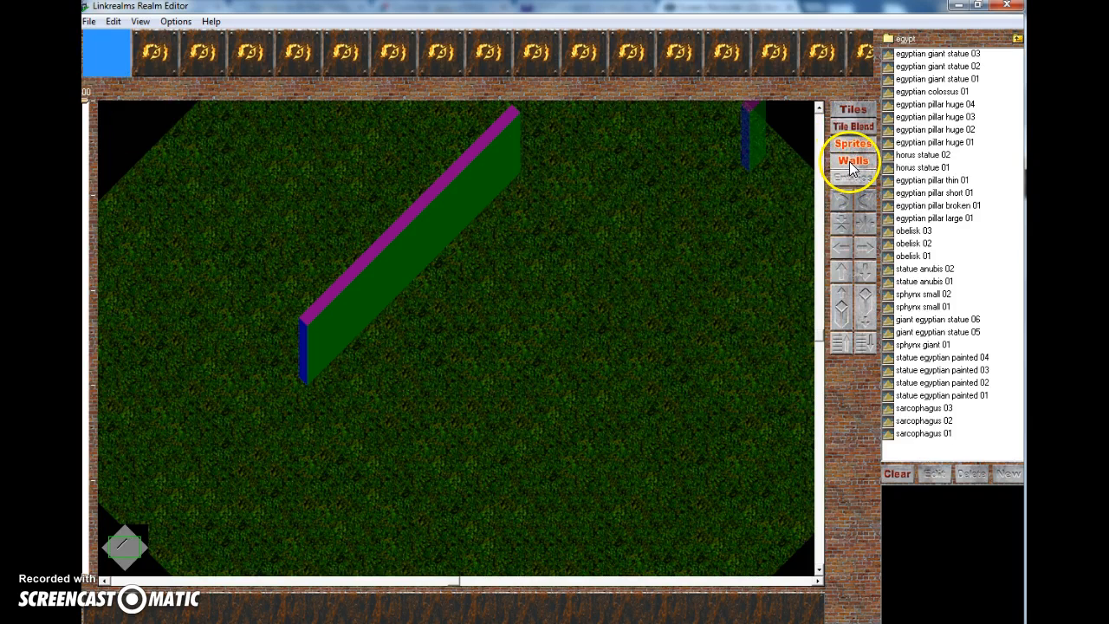
# Lay a run of thin wall 20 high pieces descending diagonally from the upper end of the first long wall.
pyautogui.moveTo(1019, 321); pyautogui.dragTo(1024, 419)
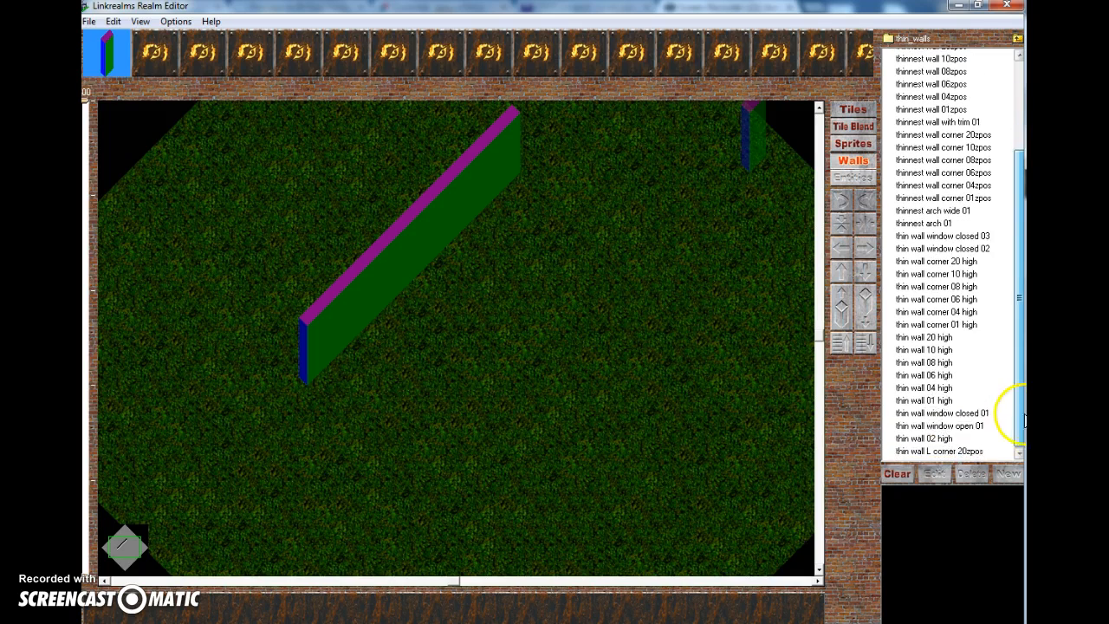
pyautogui.click(956, 263)
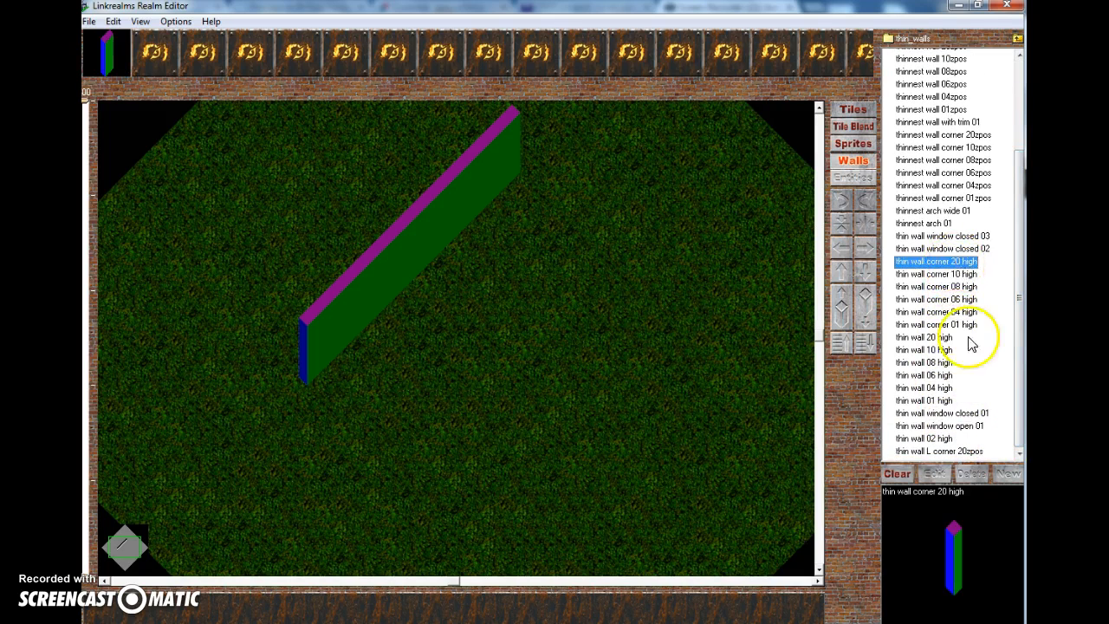
pyautogui.scroll(1, 957, 355)
pyautogui.click(944, 384)
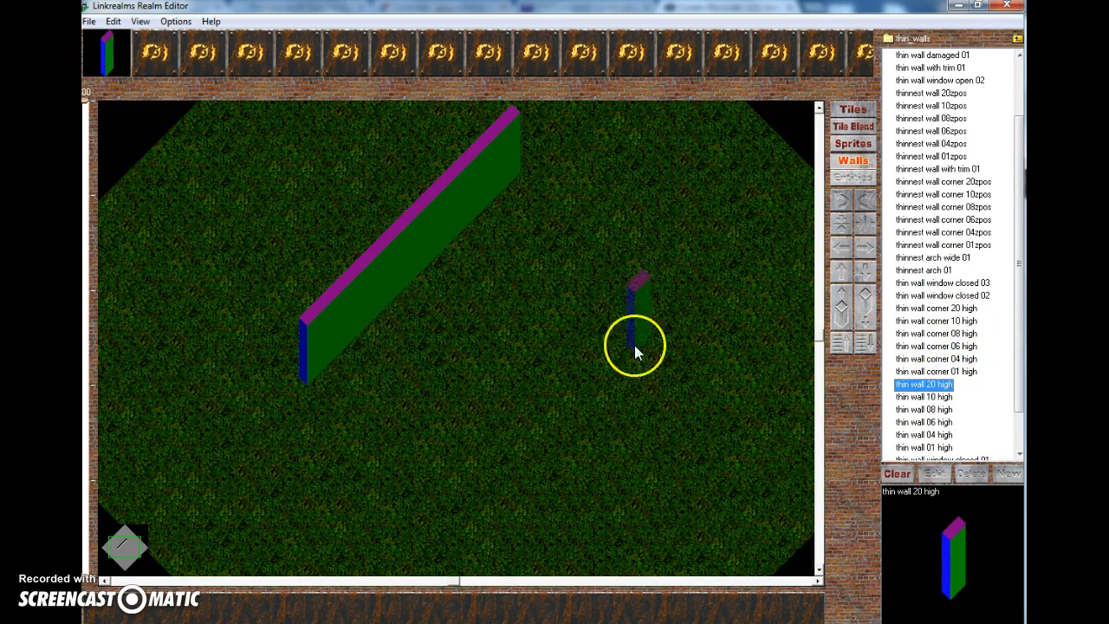
pyautogui.click(507, 173)
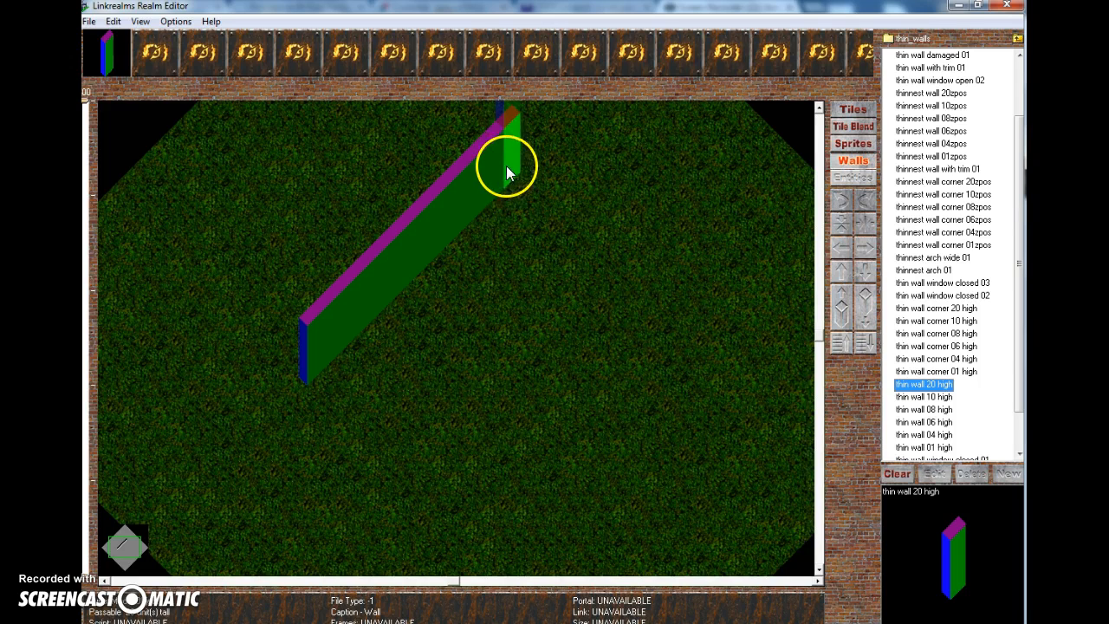
pyautogui.click(508, 171)
pyautogui.click(508, 172)
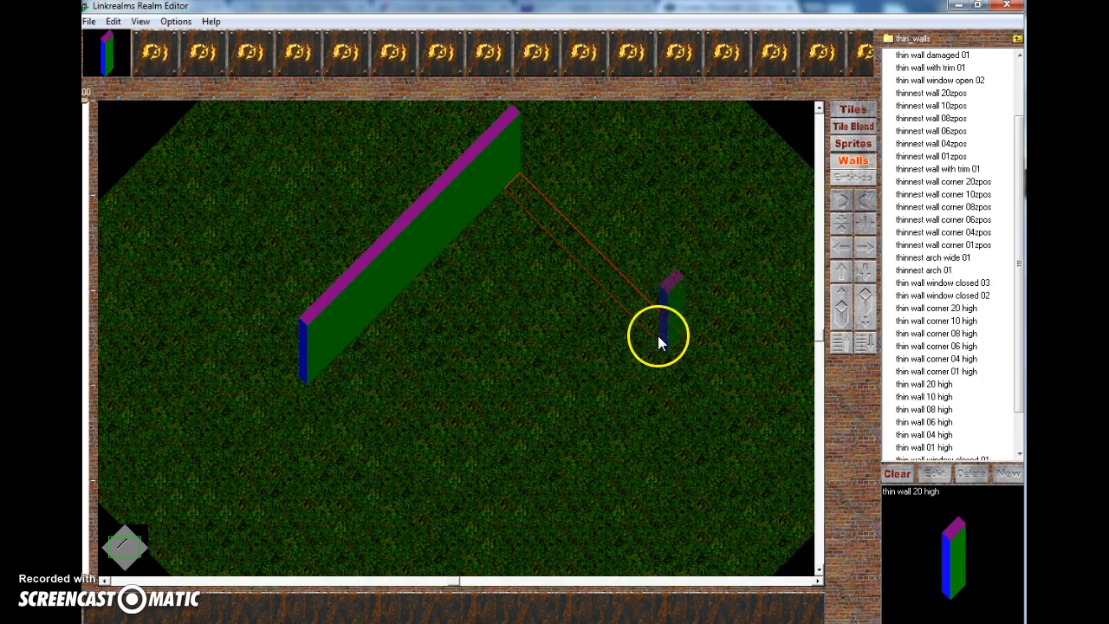
pyautogui.click(657, 335)
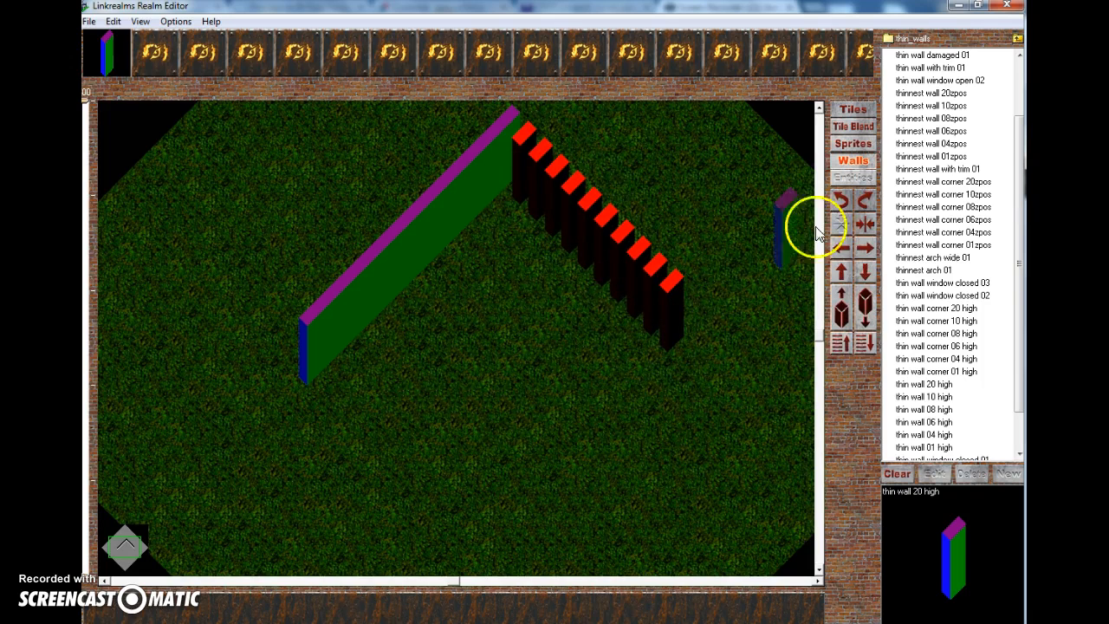
# Rotate the new run into a continuous second wall and shift it up to meet the first wall's upper end.
pyautogui.click(861, 205)
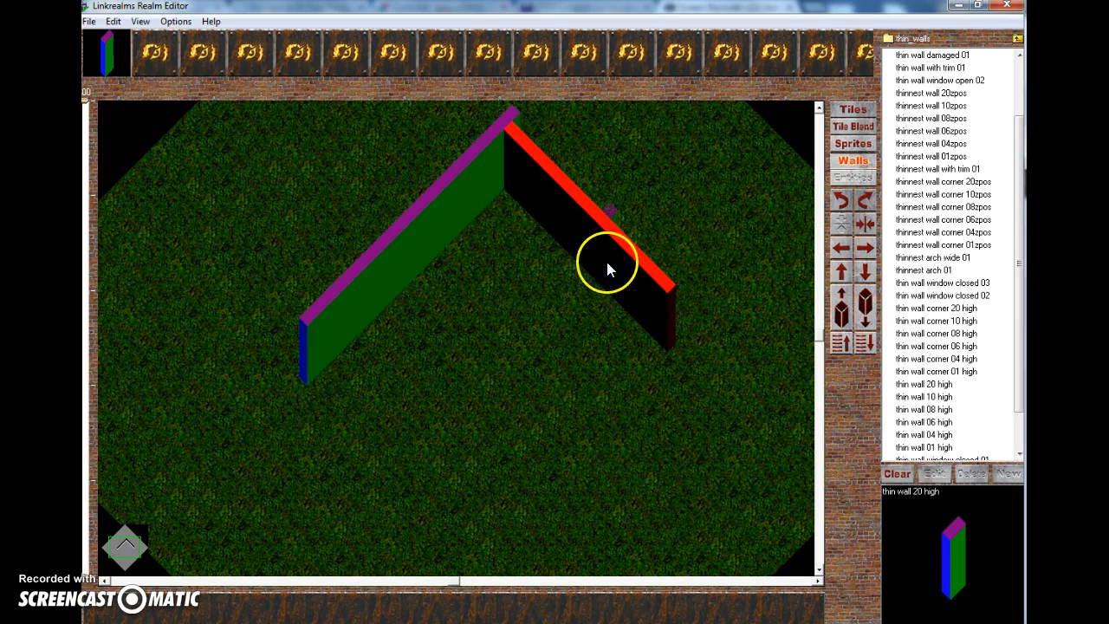
pyautogui.press('Up')
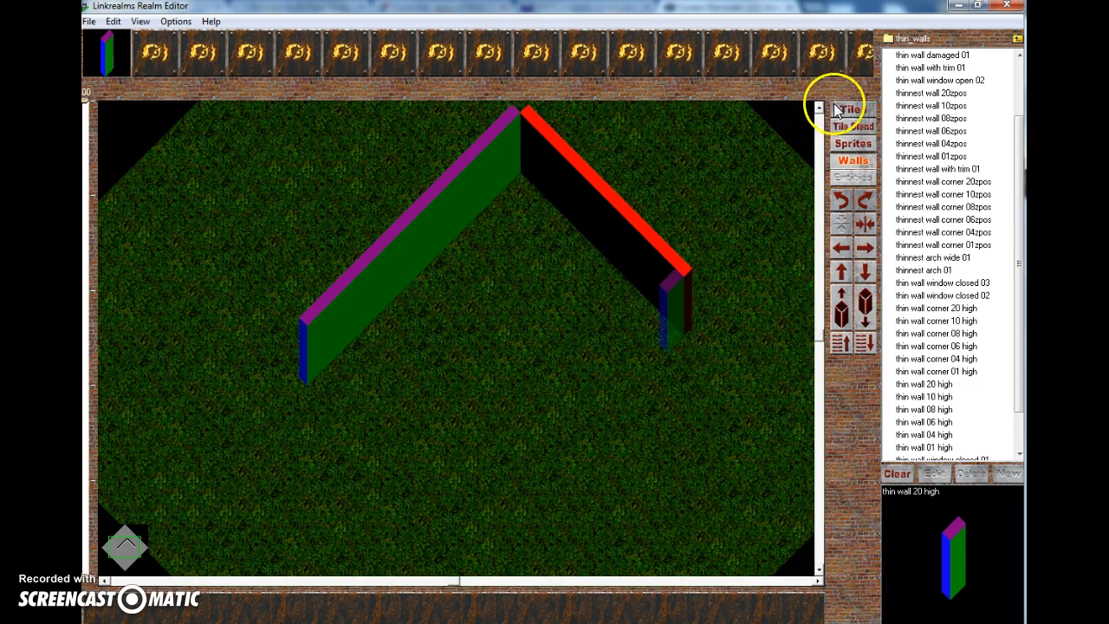
pyautogui.click(819, 108)
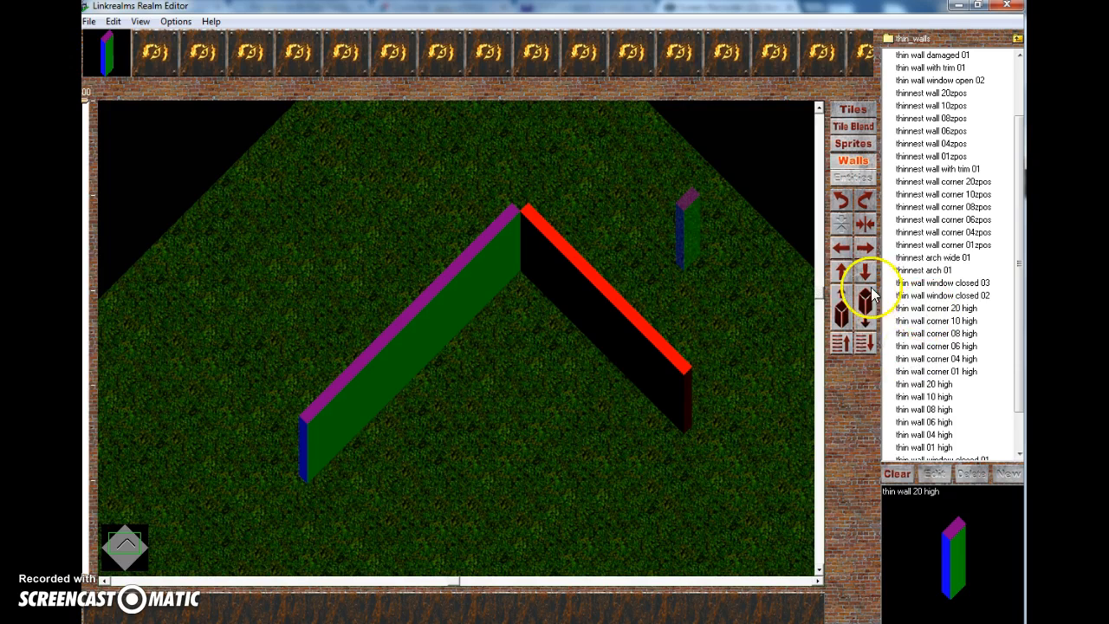
# Build a third thin wall 20 high run from the second wall's lower end, parallel to the first wall.
pyautogui.click(921, 308)
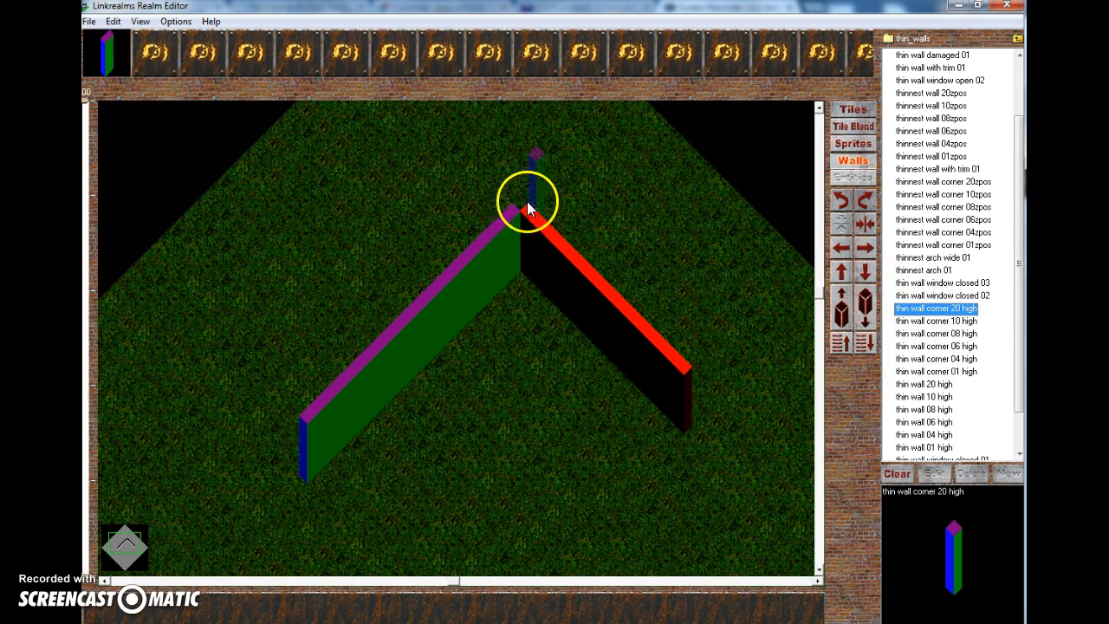
pyautogui.click(920, 296)
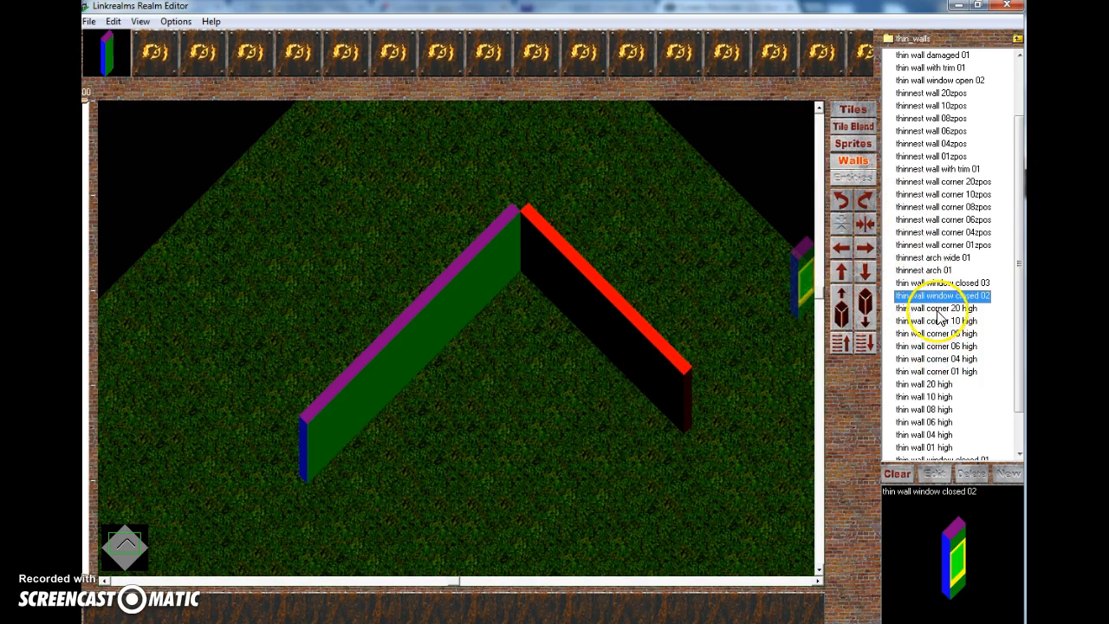
pyautogui.click(912, 384)
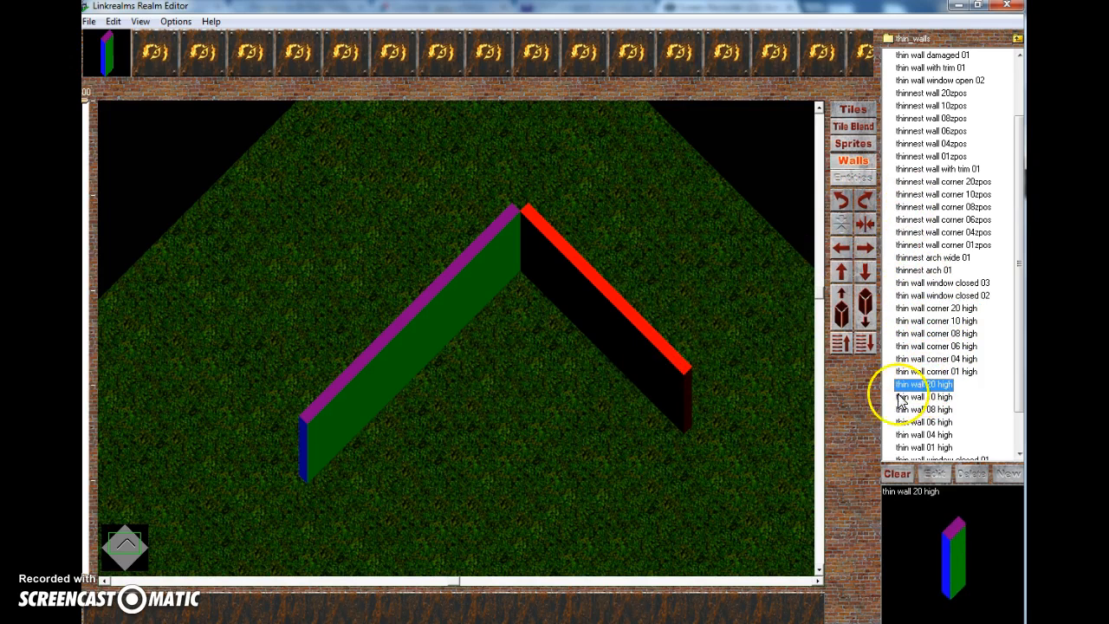
pyautogui.click(669, 429)
pyautogui.moveTo(649, 449); pyautogui.dragTo(541, 429)
pyautogui.moveTo(465, 478); pyautogui.dragTo(465, 478)
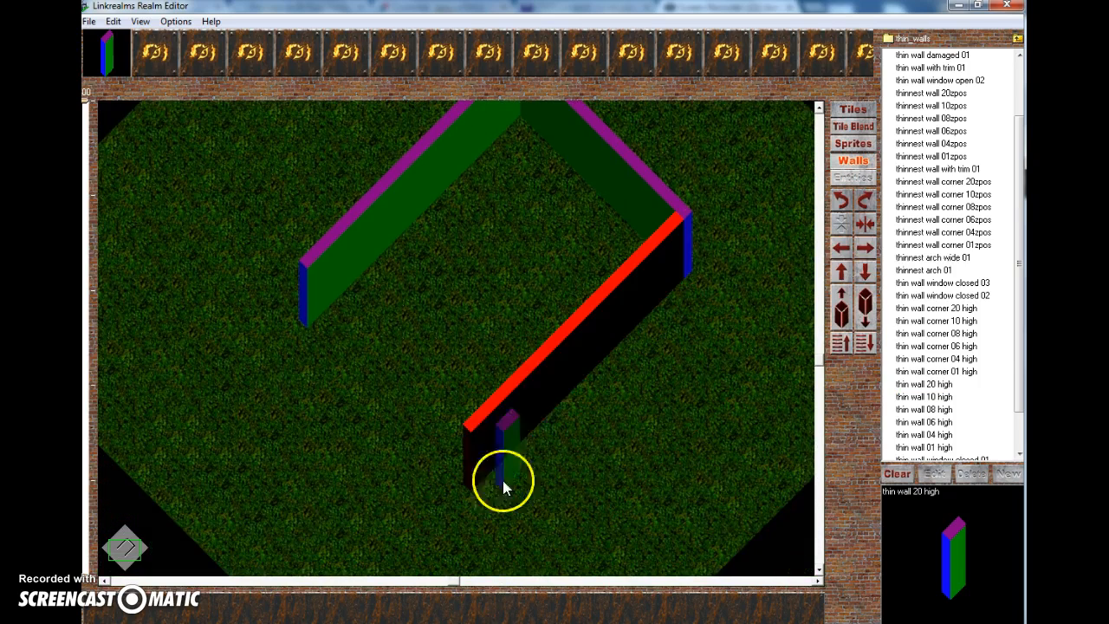
# Shift the third wall outward and rotate its upper end piece to join it with the second wall at the corner.
pyautogui.moveTo(522, 415); pyautogui.dragTo(707, 283)
pyautogui.click(861, 144)
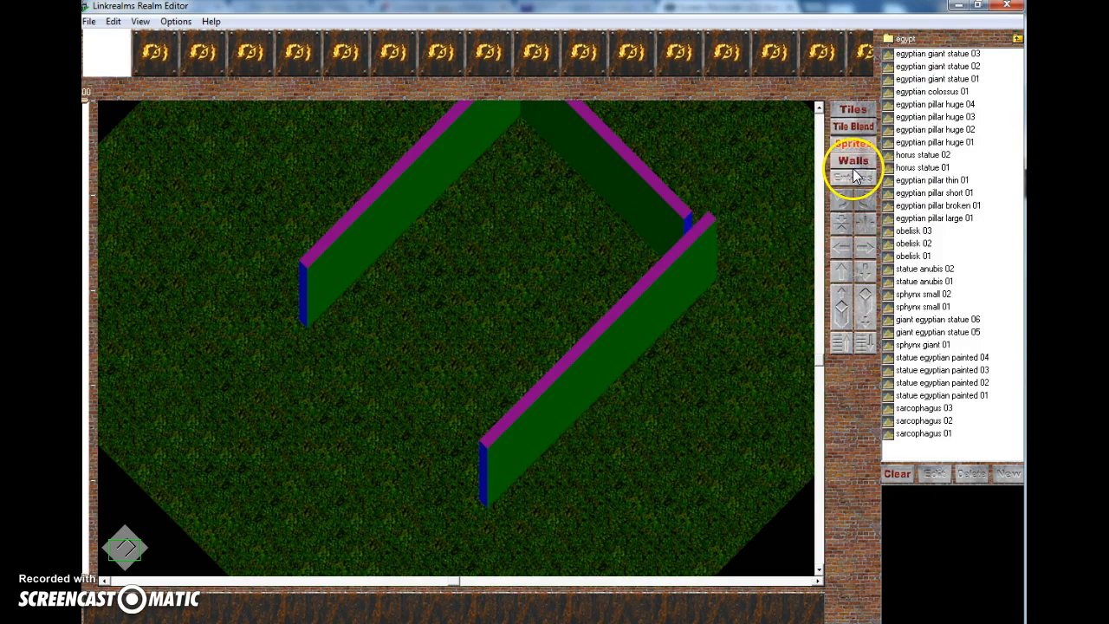
pyautogui.click(855, 163)
pyautogui.click(716, 238)
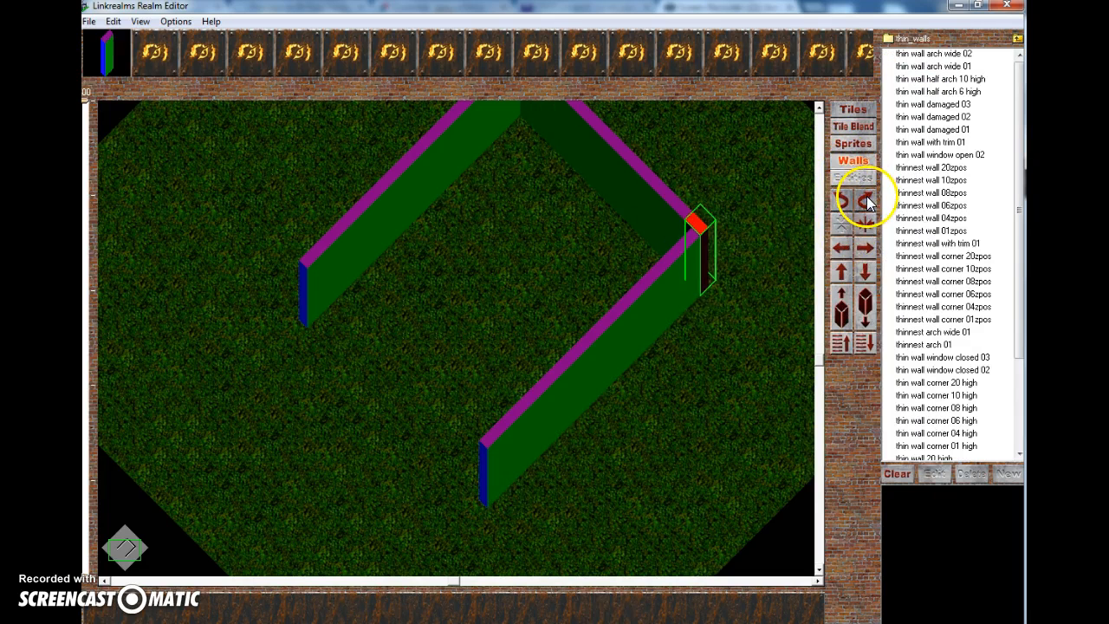
pyautogui.click(432, 491)
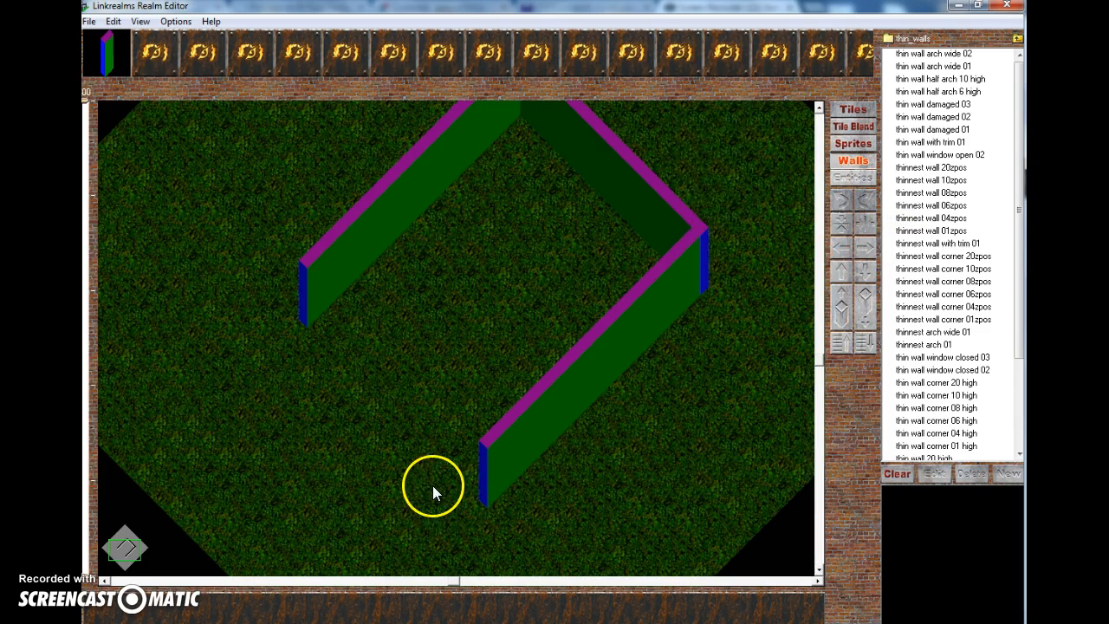
# Pull the upper end piece off the first wall and place a thin wall corner 20 high at the top corner.
pyautogui.click(820, 109)
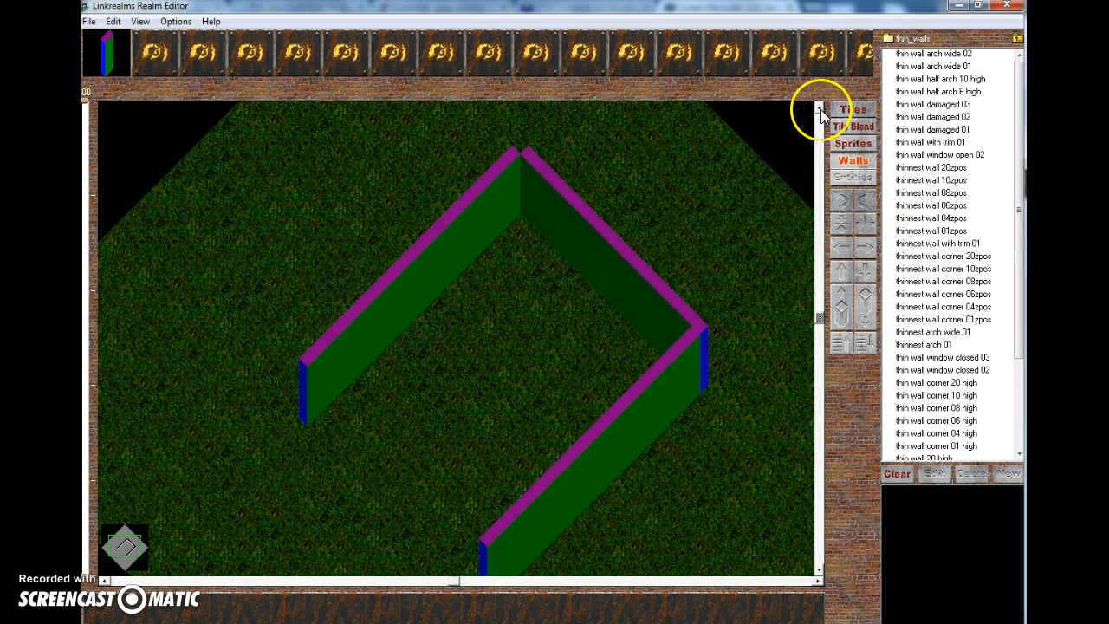
pyautogui.moveTo(526, 214); pyautogui.dragTo(453, 186)
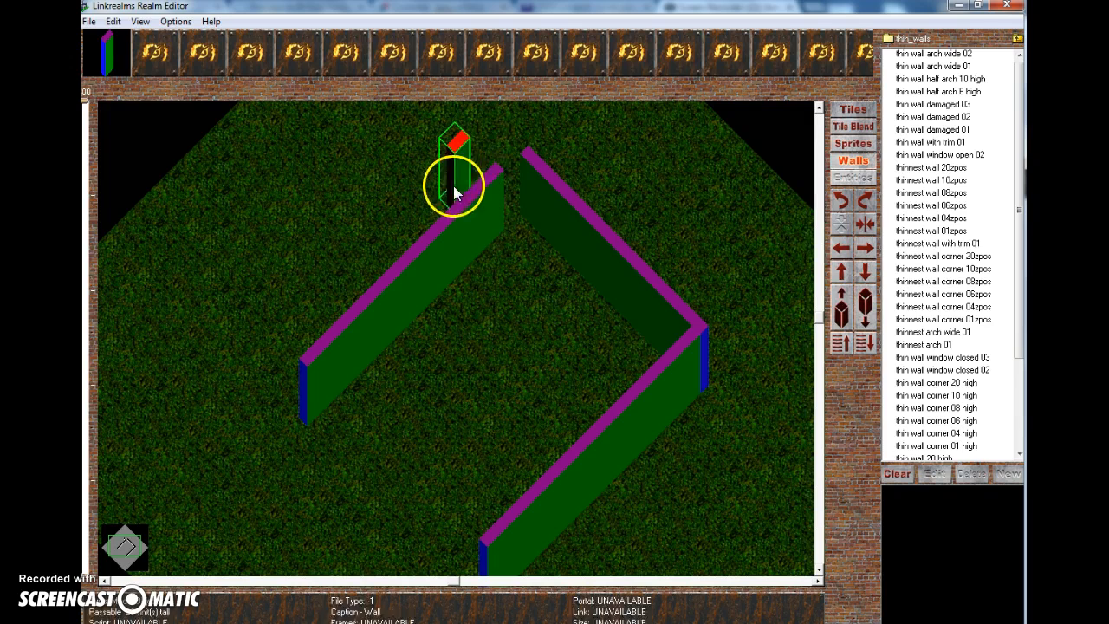
pyautogui.click(923, 385)
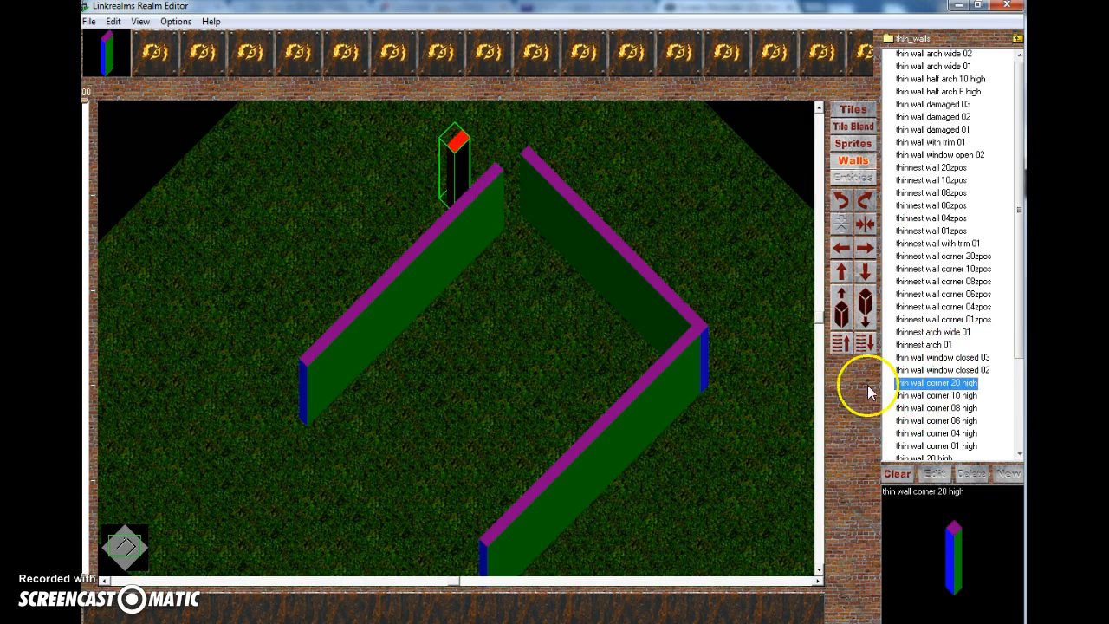
pyautogui.click(516, 205)
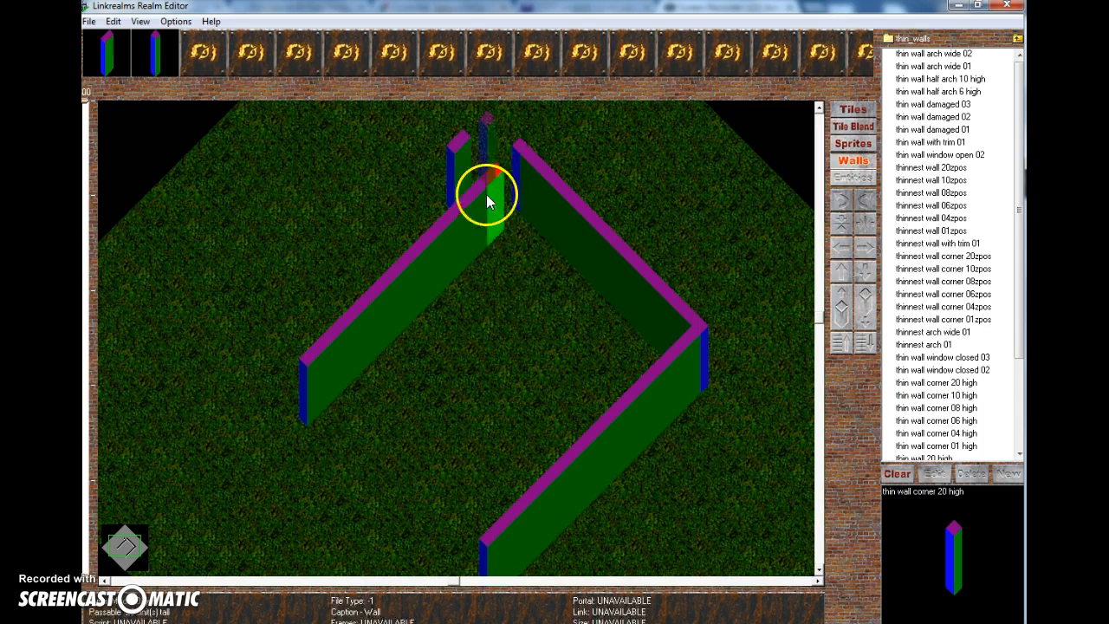
# Move the detached wall piece back into the gap between the first wall and the top corner piece.
pyautogui.click(858, 130)
pyautogui.click(855, 149)
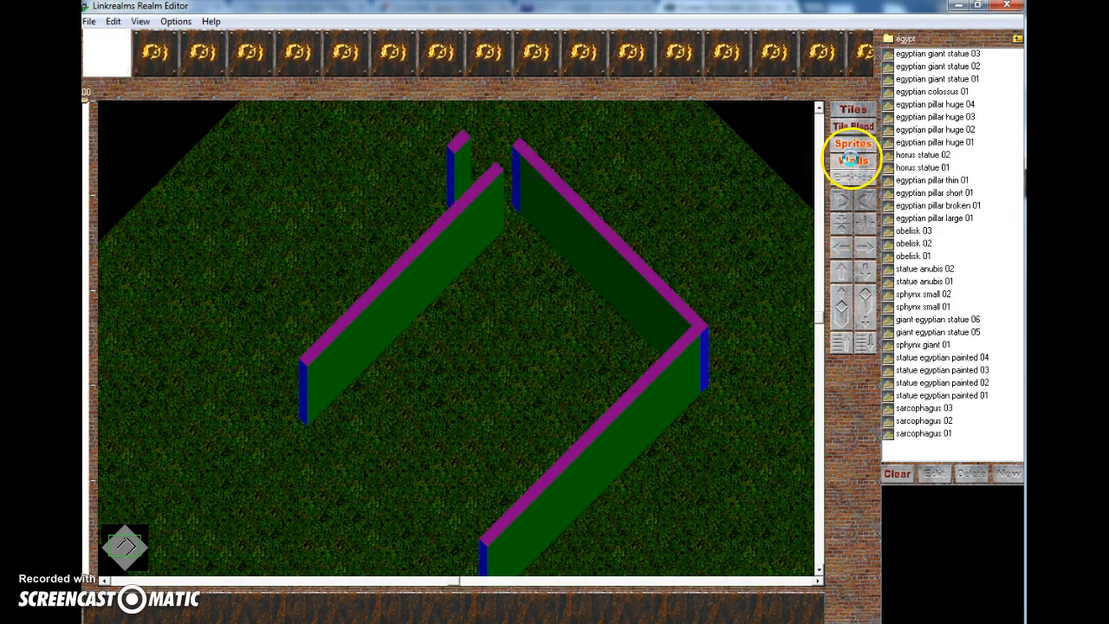
pyautogui.click(852, 161)
pyautogui.moveTo(467, 169); pyautogui.dragTo(510, 213)
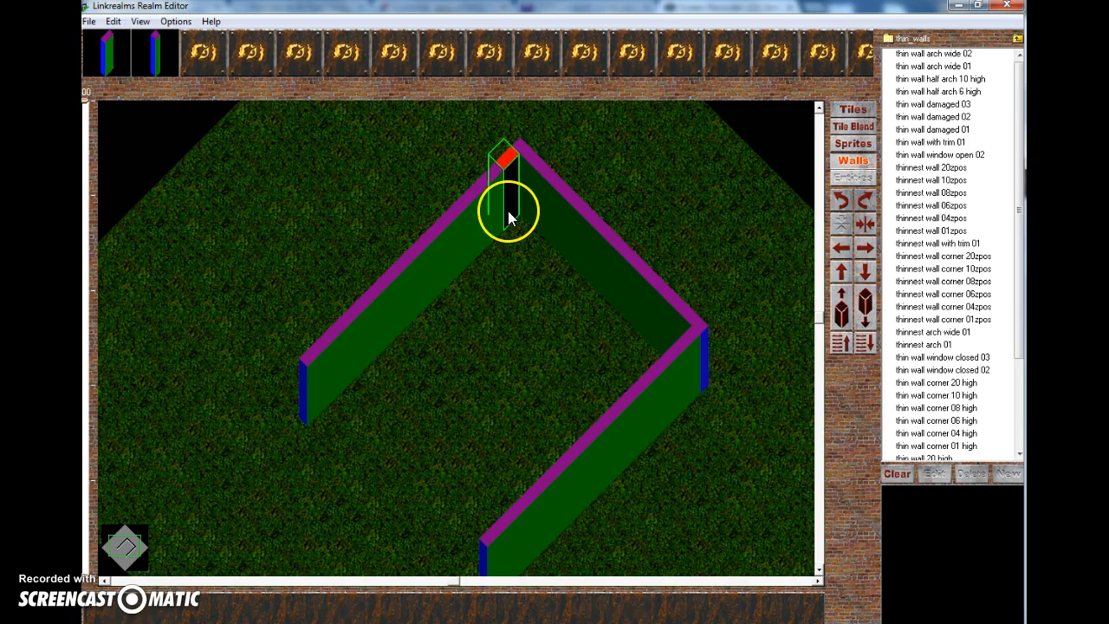
pyautogui.click(554, 344)
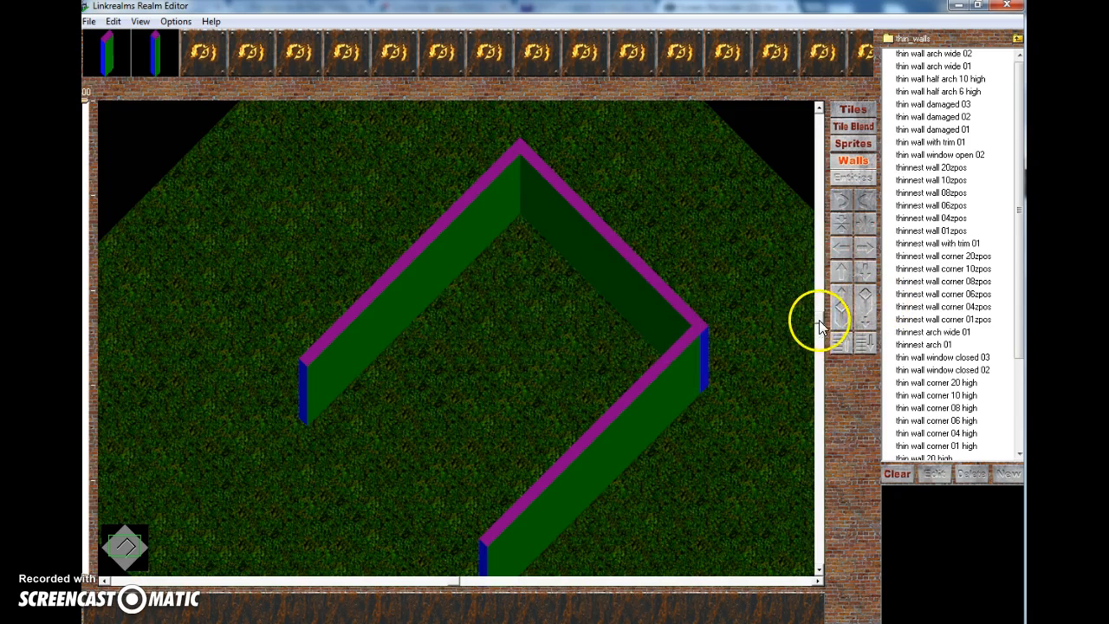
# Build a fourth thin wall 20 high run between the lower ends of the first and third walls and rotate it into line.
pyautogui.scroll(-1, 788, 304)
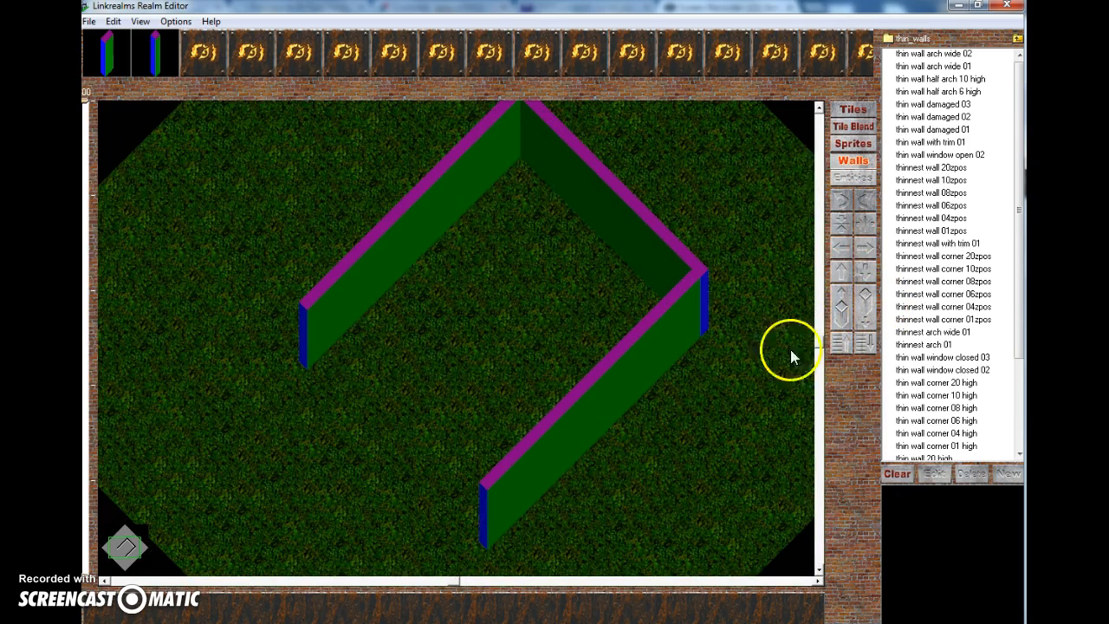
pyautogui.click(934, 385)
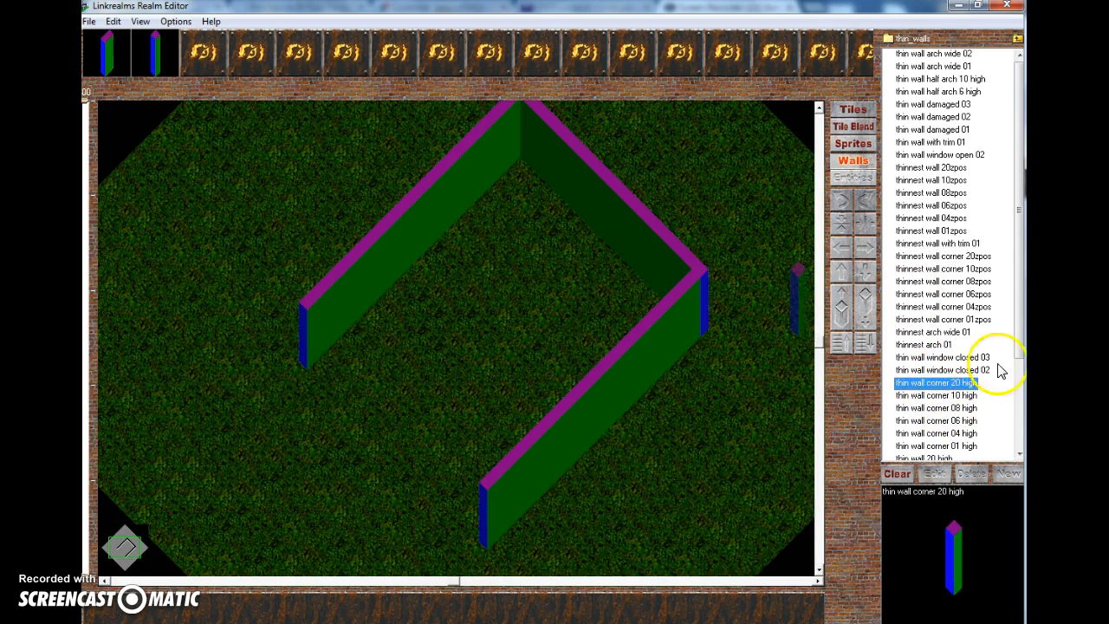
pyautogui.scroll(-1, 1019, 357)
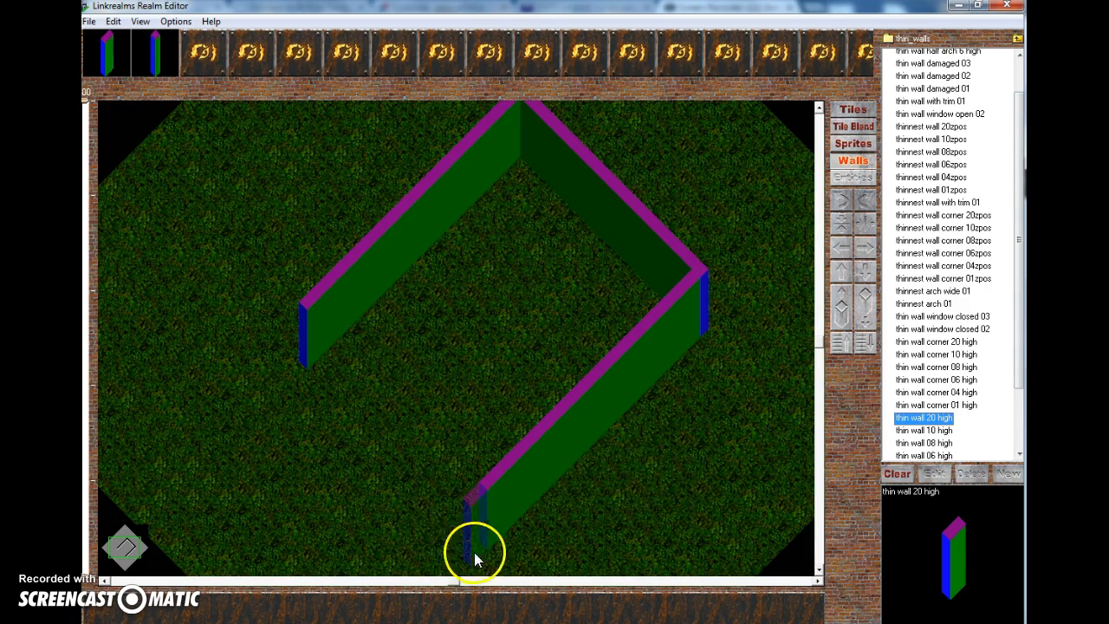
pyautogui.moveTo(469, 525); pyautogui.dragTo(315, 372)
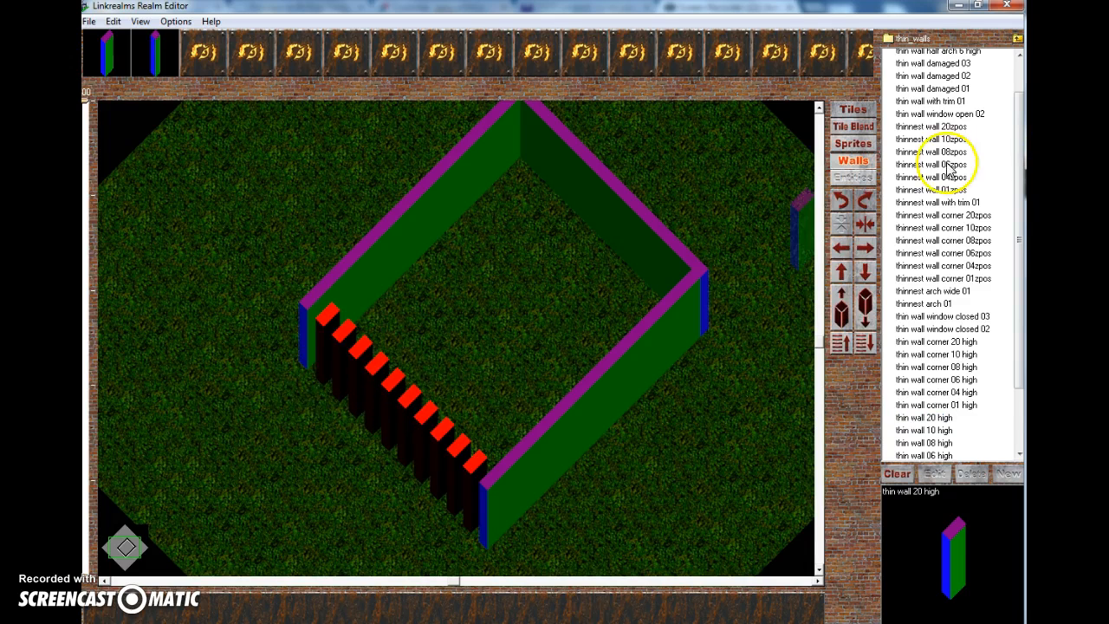
pyautogui.click(861, 204)
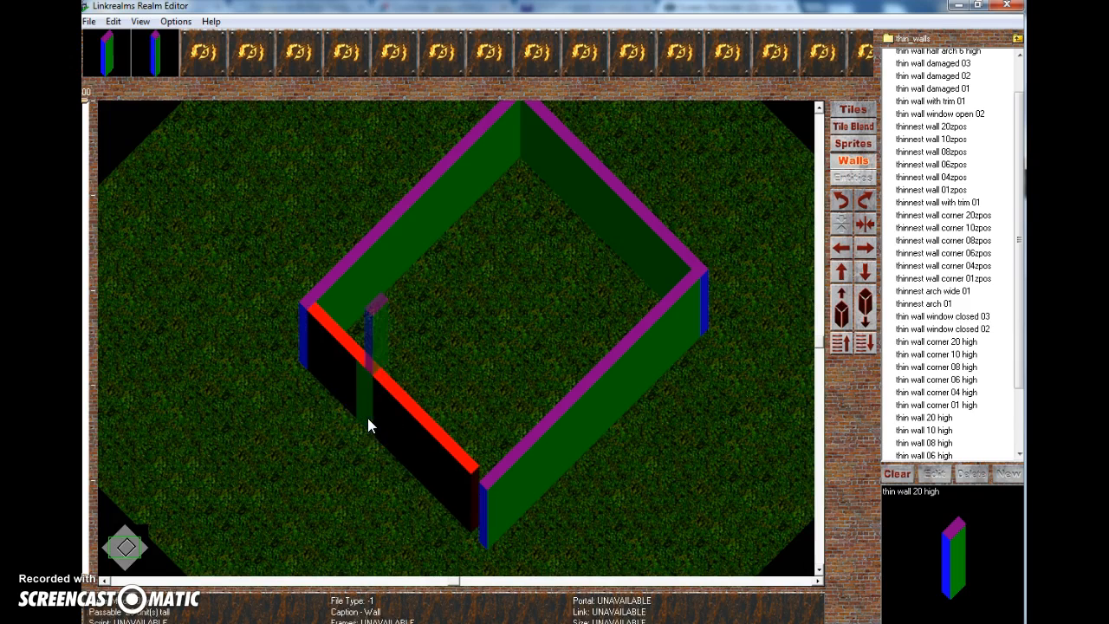
pyautogui.click(760, 303)
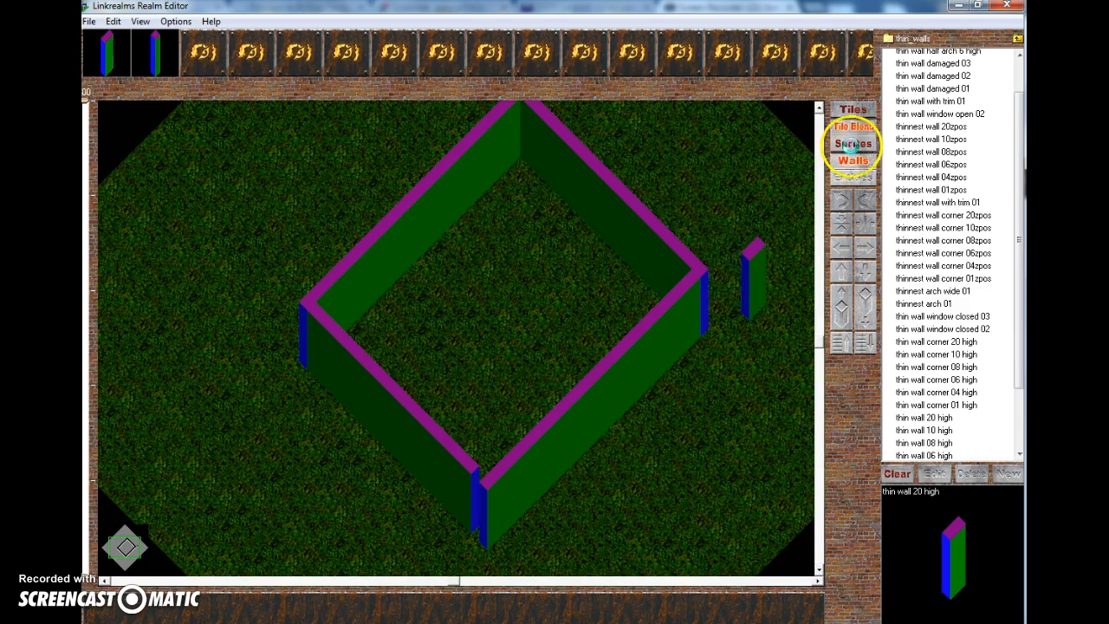
# Move the lower end piece off the fourth wall and place a thin wall corner 20 high at the bottom corner.
pyautogui.click(853, 143)
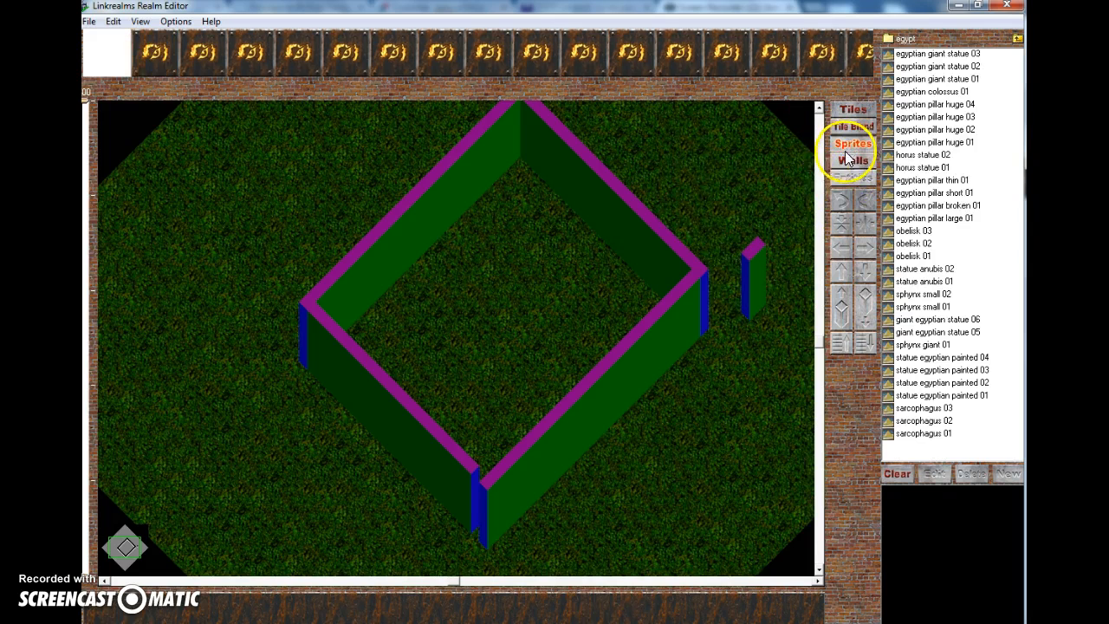
pyautogui.click(850, 160)
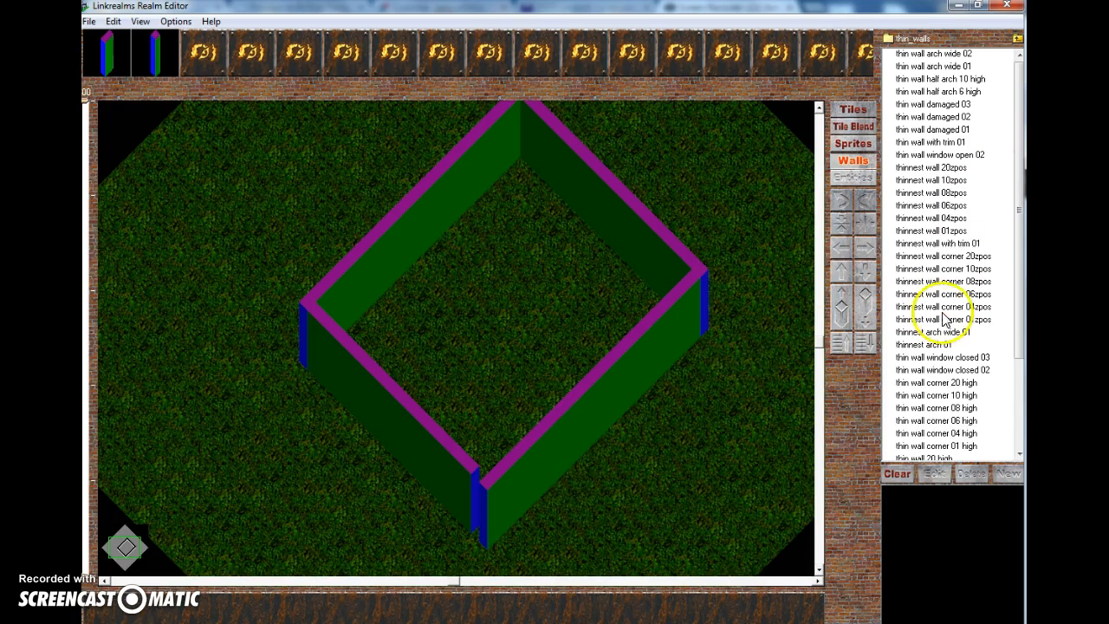
pyautogui.click(935, 382)
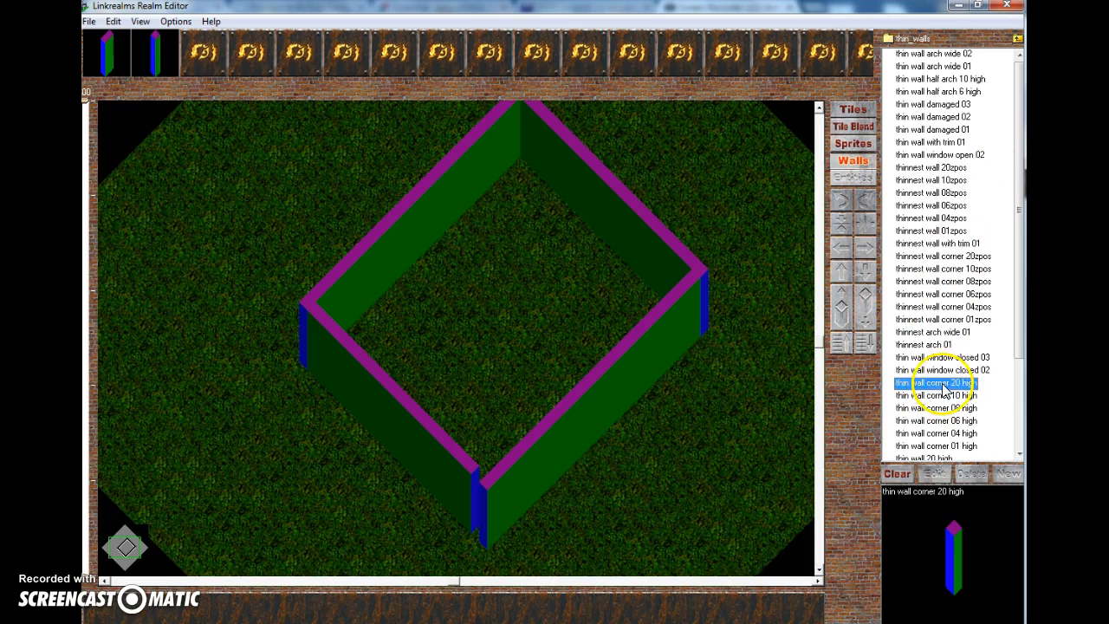
pyautogui.click(472, 535)
pyautogui.moveTo(495, 514); pyautogui.dragTo(379, 510)
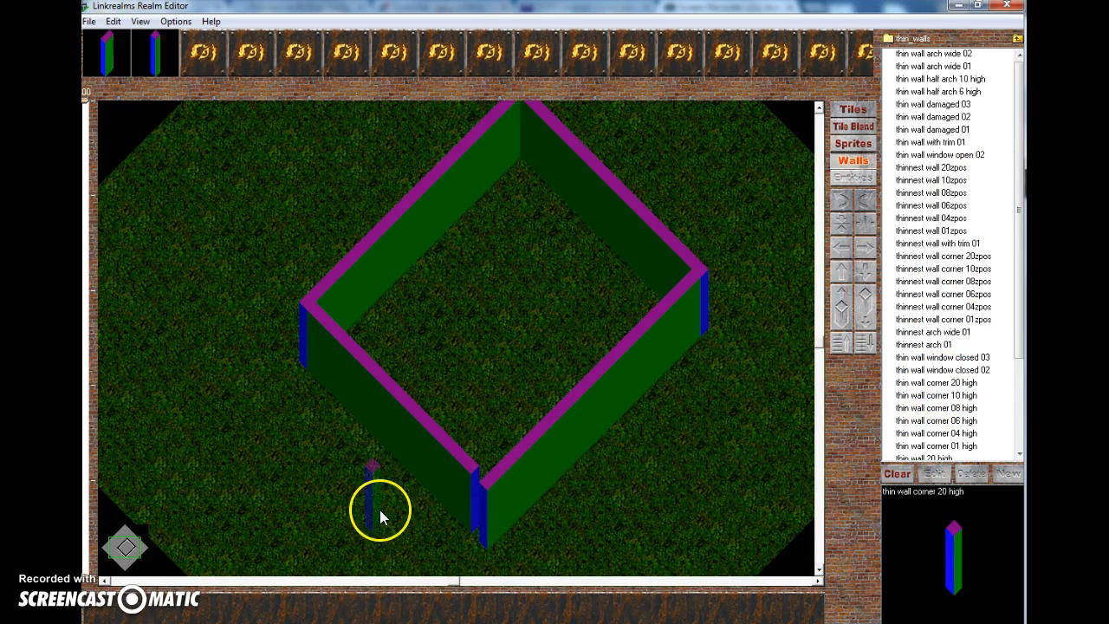
pyautogui.click(351, 498)
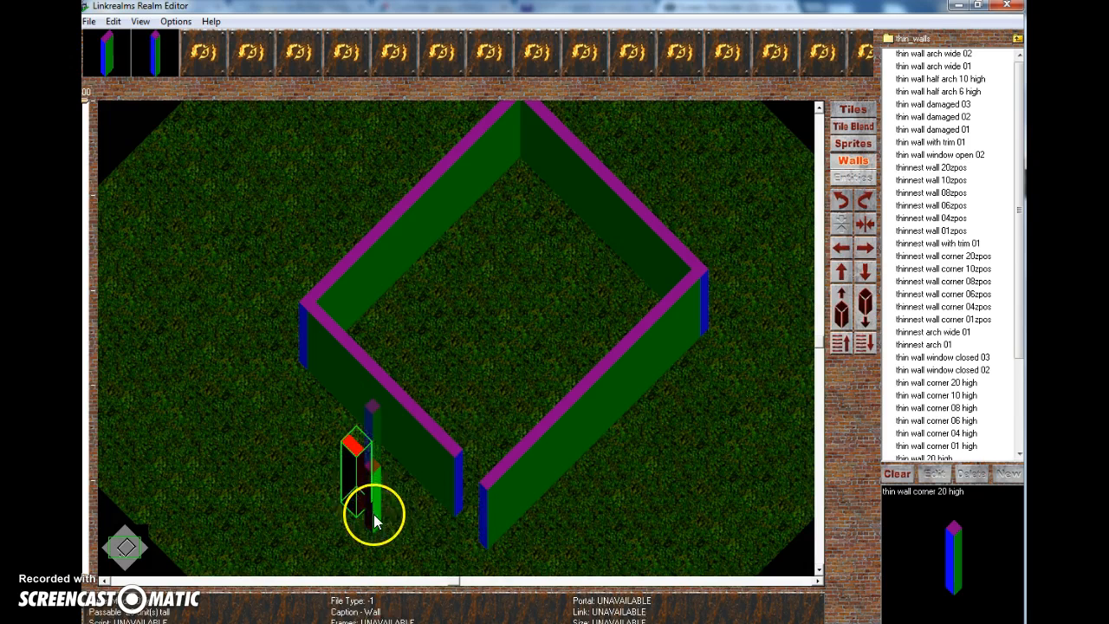
pyautogui.click(477, 532)
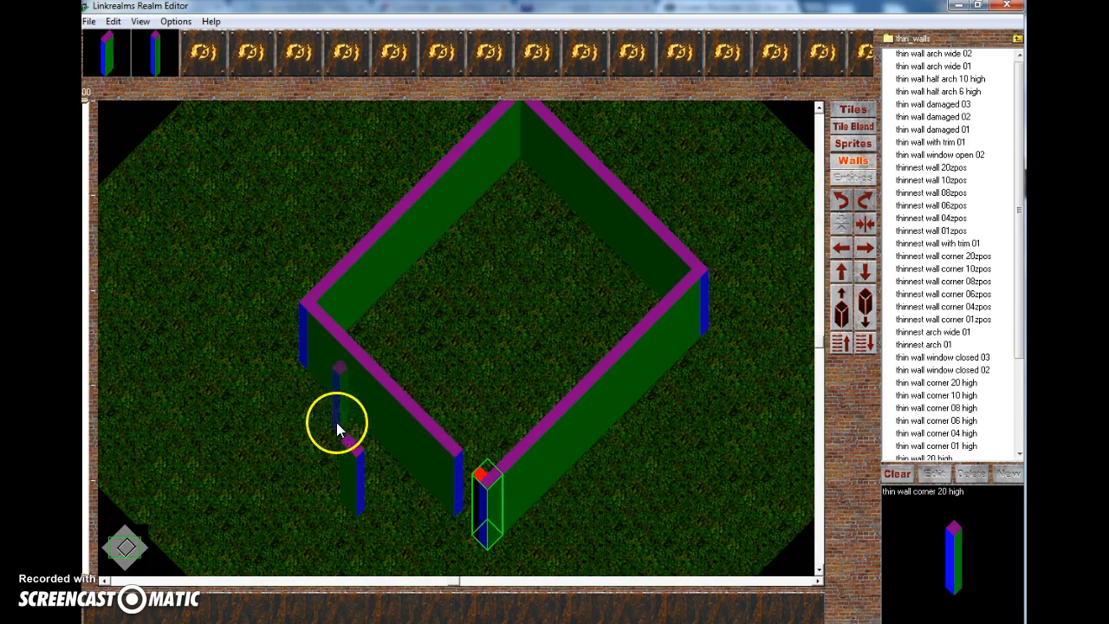
# Move the detached wall piece back into the gap between the fourth wall and the bottom corner piece.
pyautogui.moveTo(351, 491); pyautogui.dragTo(463, 514)
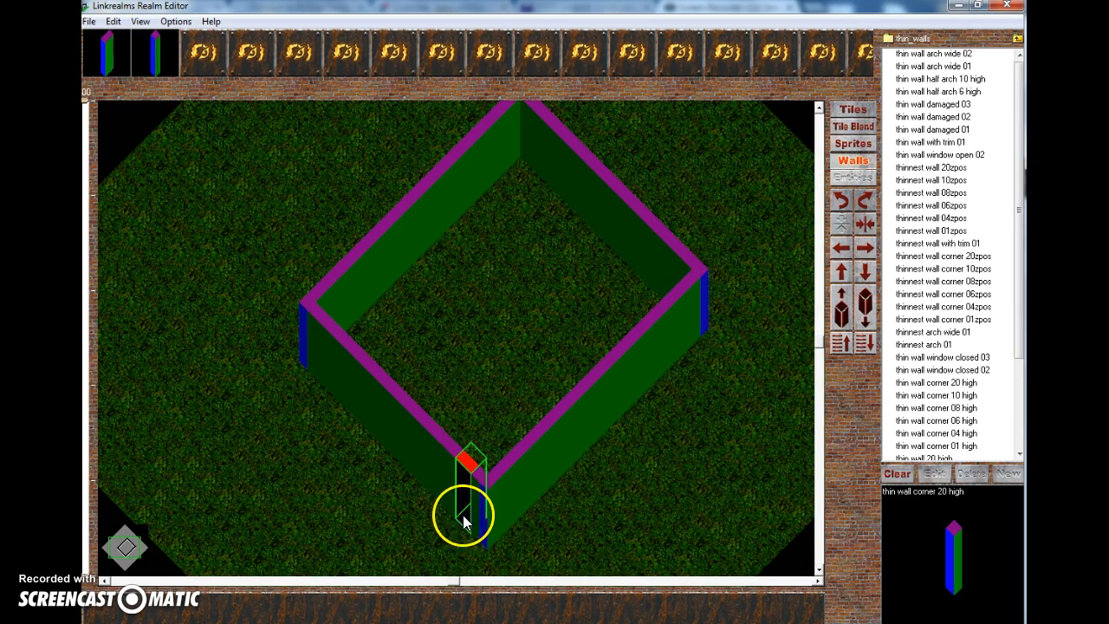
# Delete the wall pieces in the middle of the lower-right wall to open a doorway into the enclosure.
pyautogui.click(853, 144)
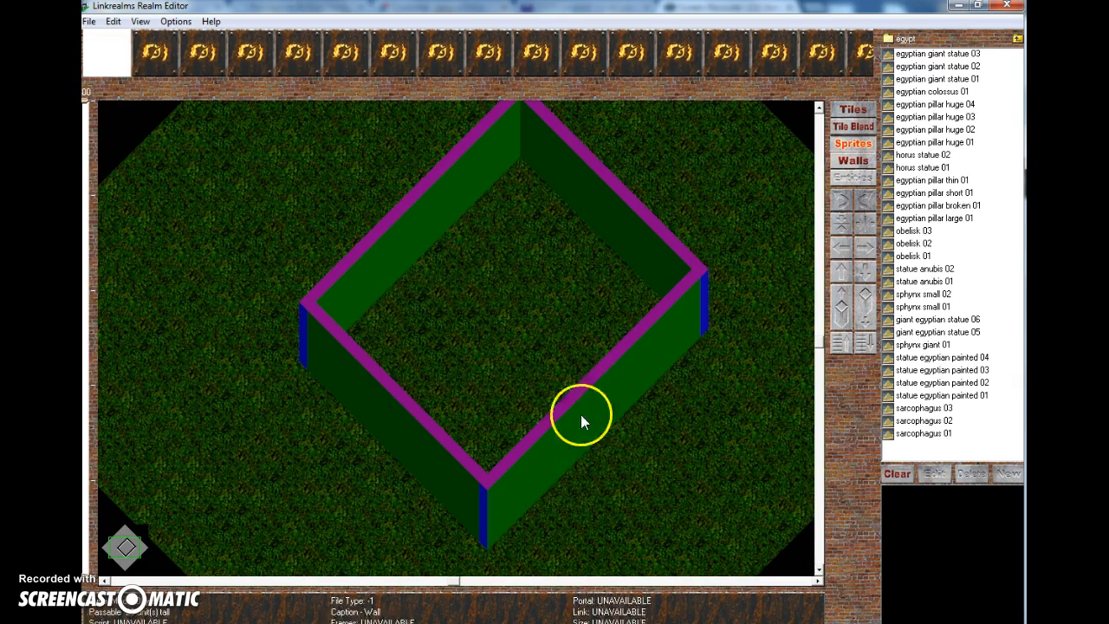
pyautogui.click(382, 400)
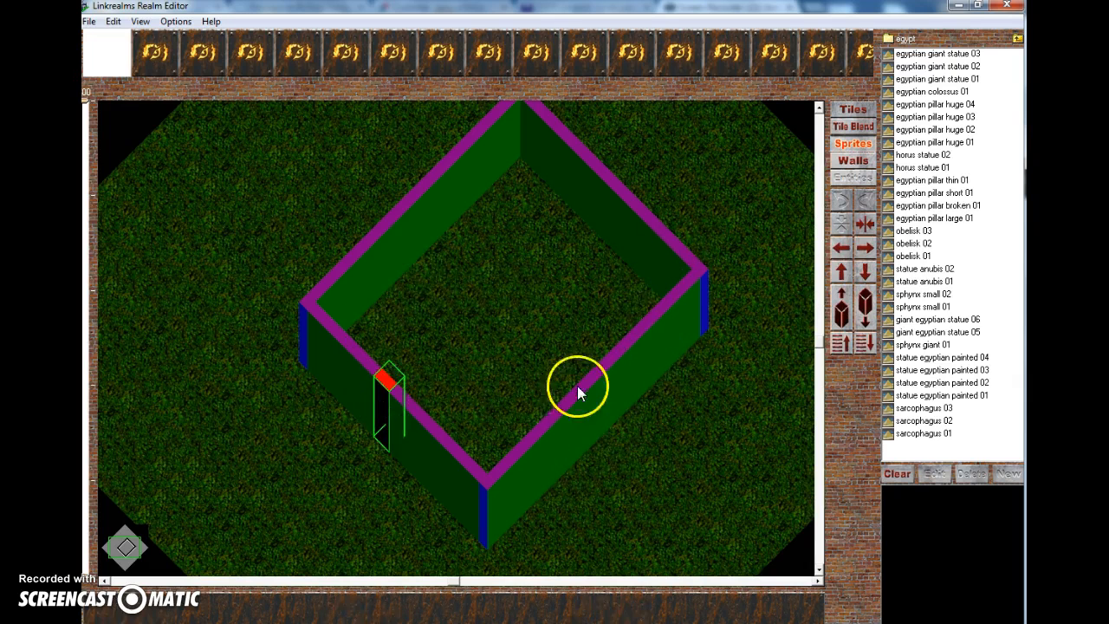
pyautogui.click(604, 368)
pyautogui.click(611, 223)
pyautogui.click(446, 221)
pyautogui.click(614, 404)
pyautogui.click(606, 412)
pyautogui.click(596, 421)
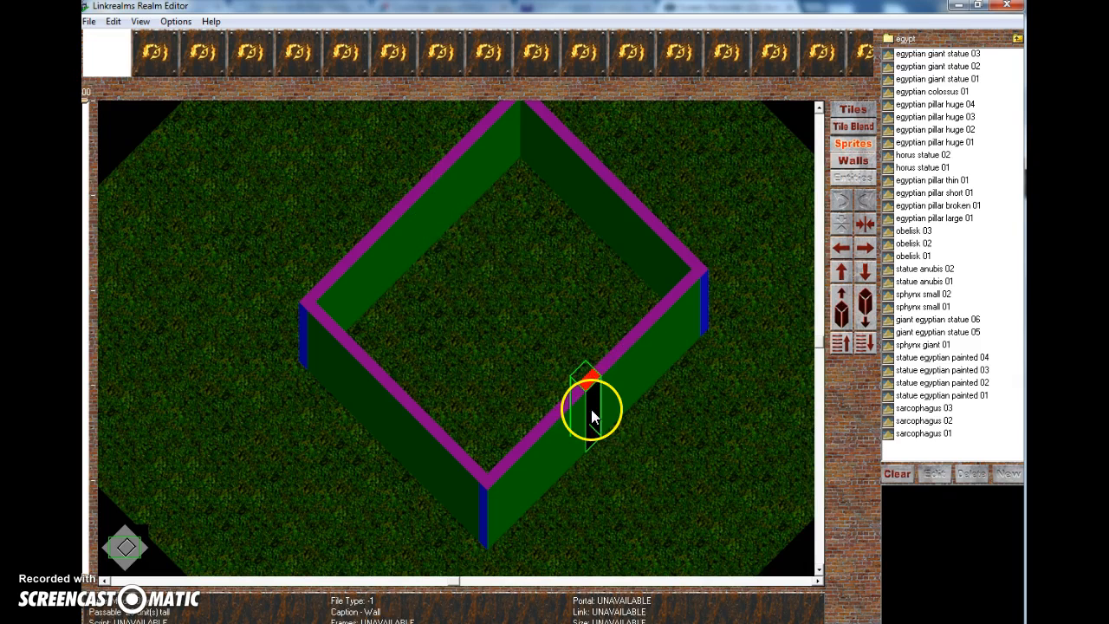
pyautogui.press('Delete')
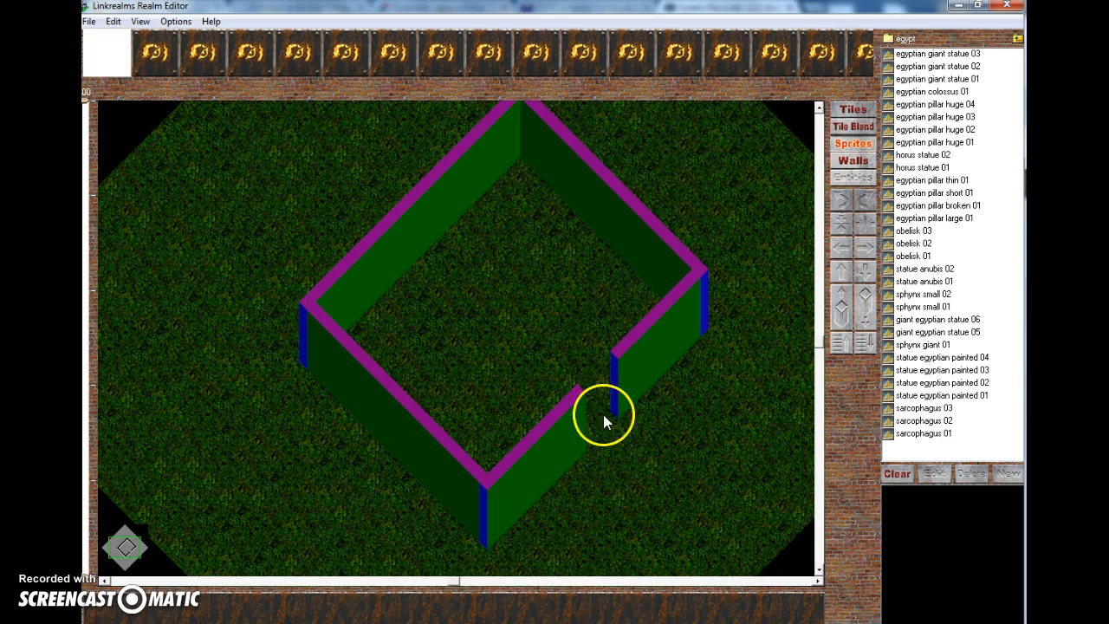
# Switch the editor back to the Walls category with the thin_walls models.
pyautogui.click(841, 122)
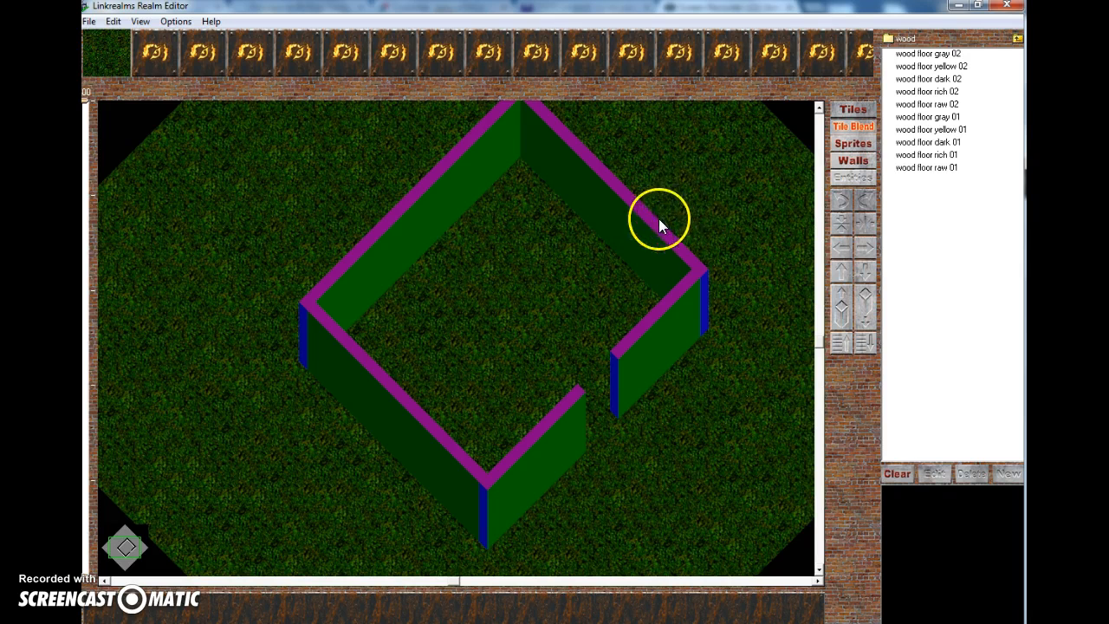
pyautogui.click(844, 163)
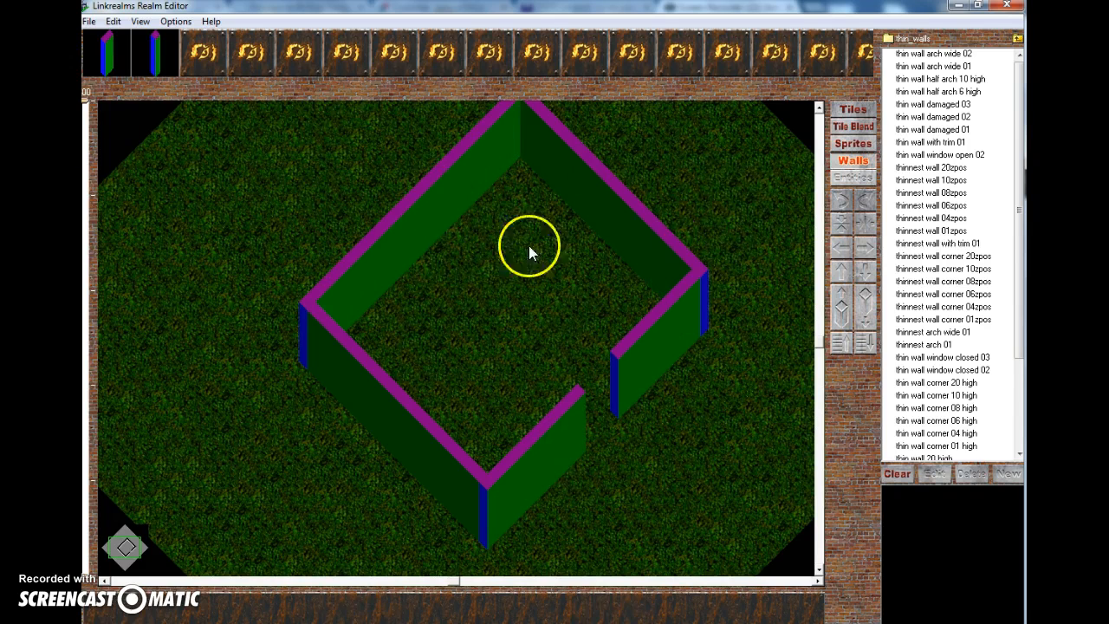
pyautogui.click(699, 315)
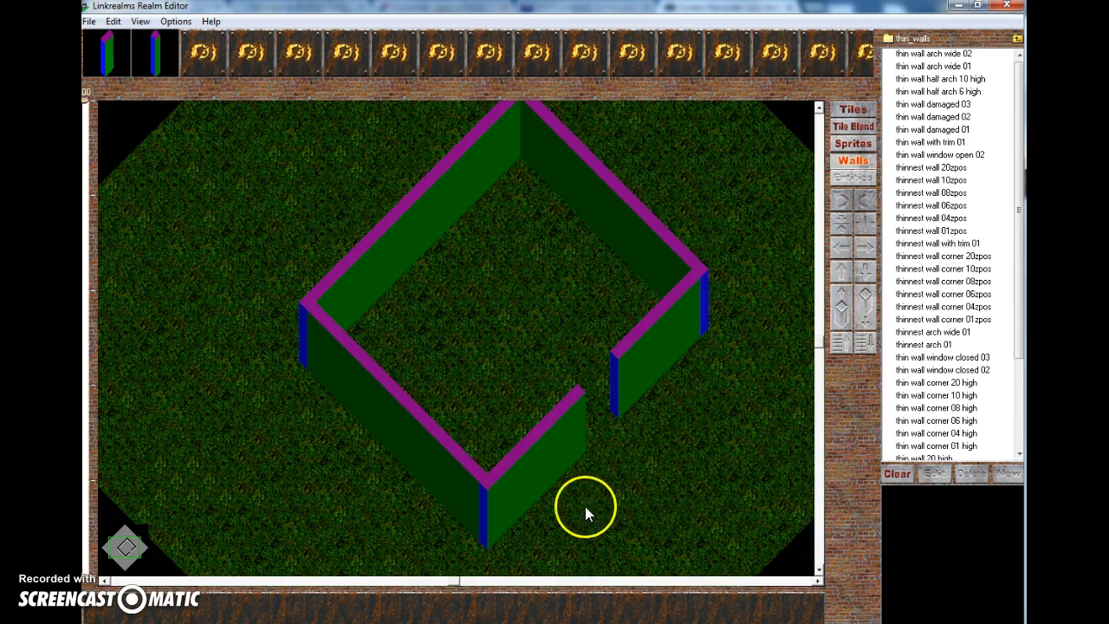
# Select the wall pieces between the doorway and the bottom corner together with those of the lower-left wall.
pyautogui.click(573, 446)
pyautogui.moveTo(573, 446); pyautogui.dragTo(475, 507)
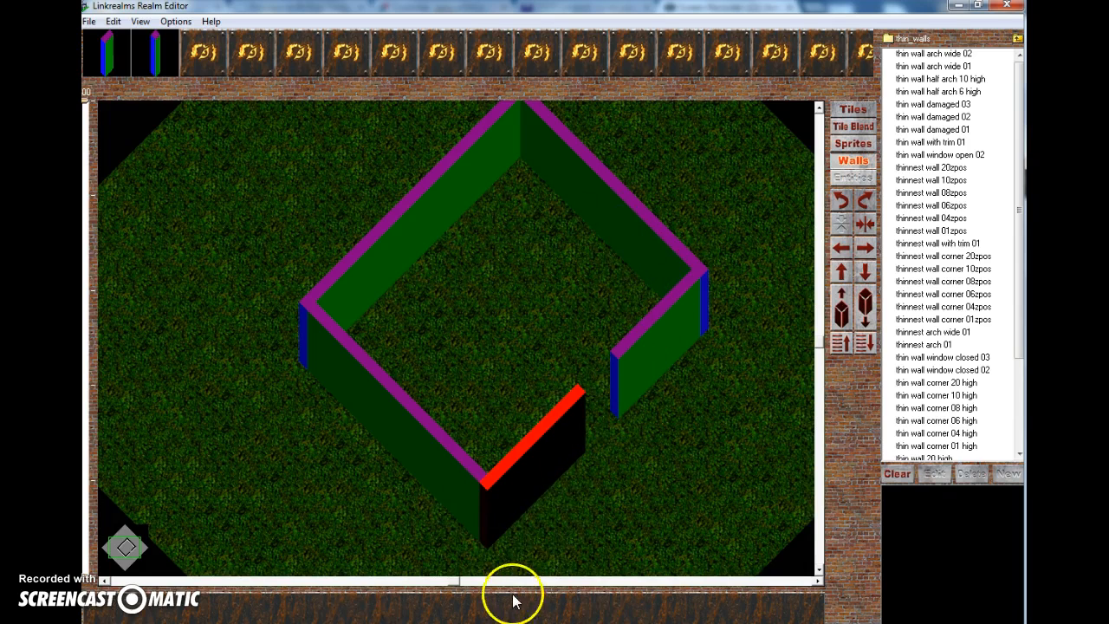
pyautogui.click(452, 484)
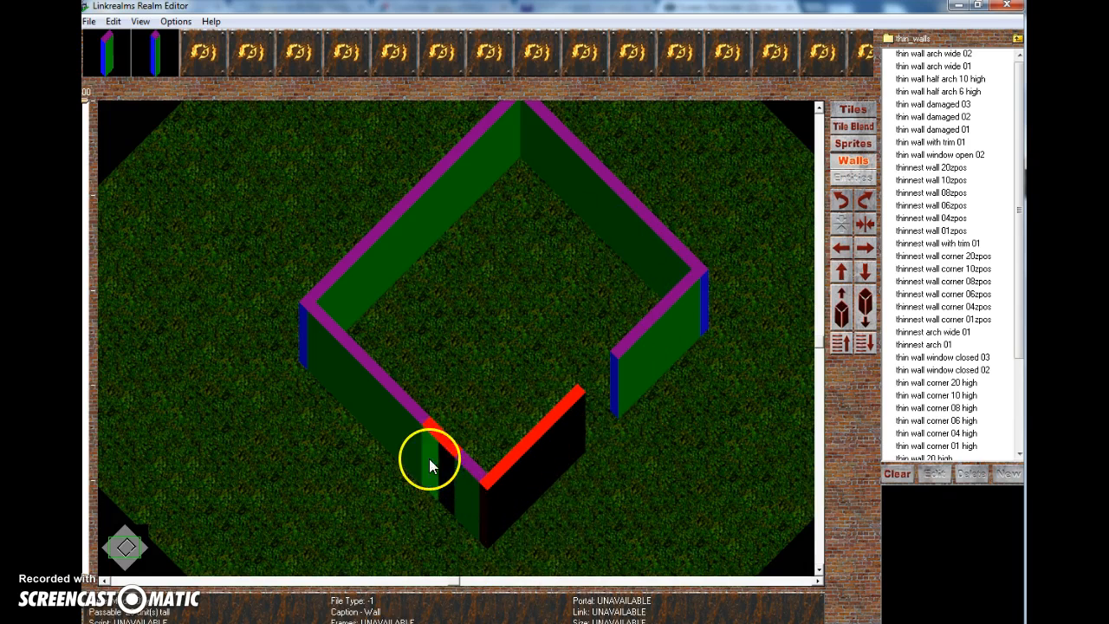
pyautogui.click(369, 399)
pyautogui.click(475, 501)
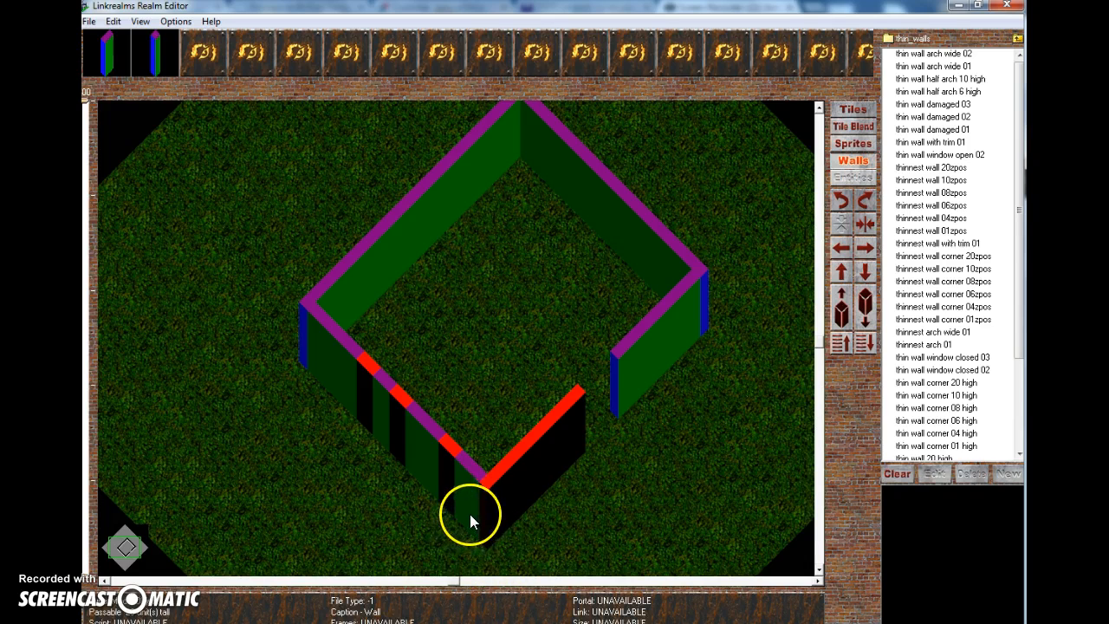
pyautogui.click(452, 497)
pyautogui.click(415, 457)
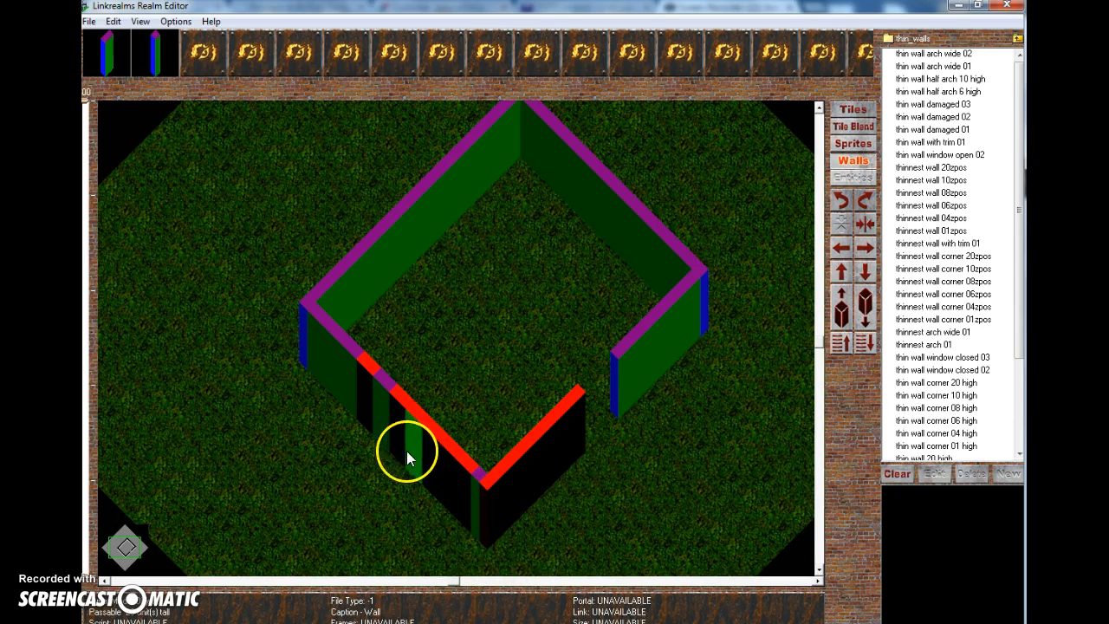
pyautogui.click(384, 424)
pyautogui.click(345, 388)
pyautogui.click(329, 372)
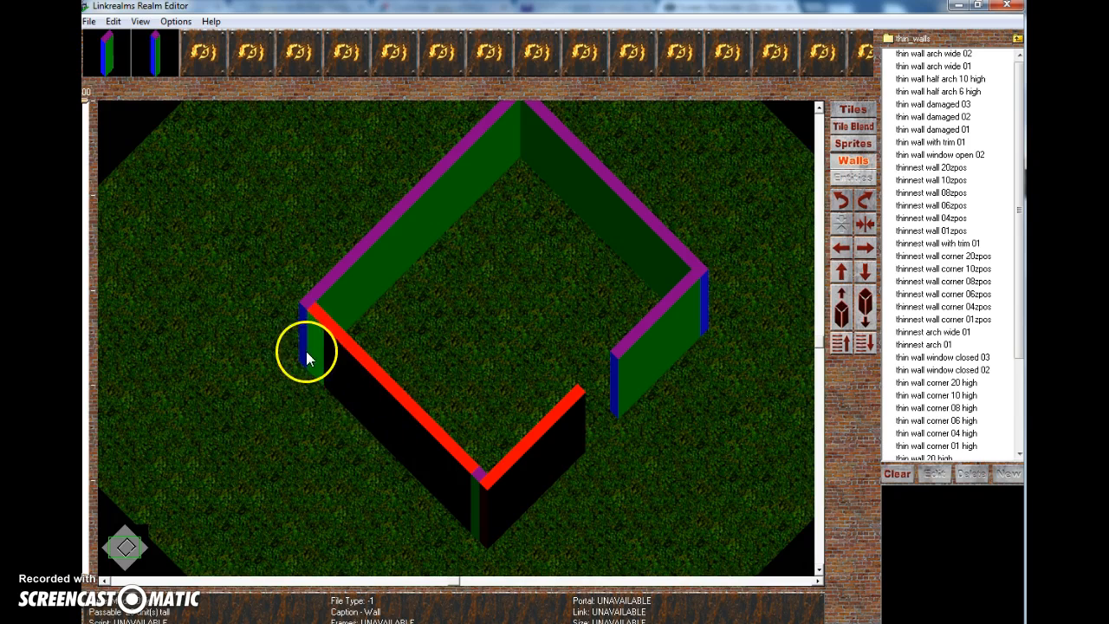
pyautogui.click(307, 302)
# Select the wall and corner pieces all the way around the enclosure.
pyautogui.moveTo(346, 278); pyautogui.dragTo(336, 396)
pyautogui.moveTo(355, 312); pyautogui.dragTo(357, 372)
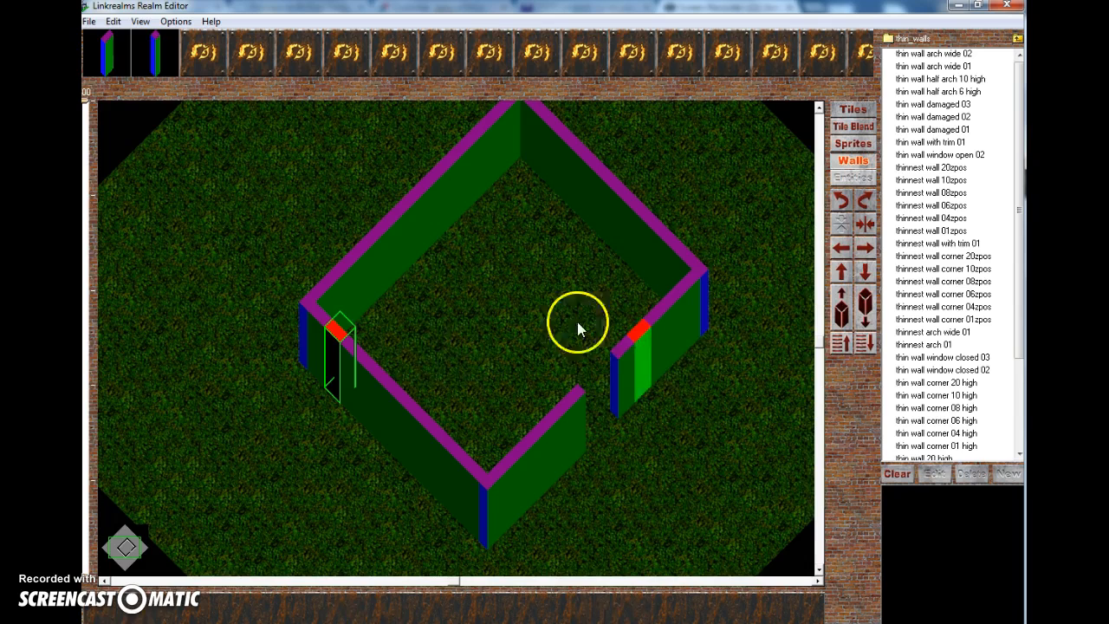
pyautogui.click(617, 282)
pyautogui.moveTo(542, 146); pyautogui.dragTo(549, 182)
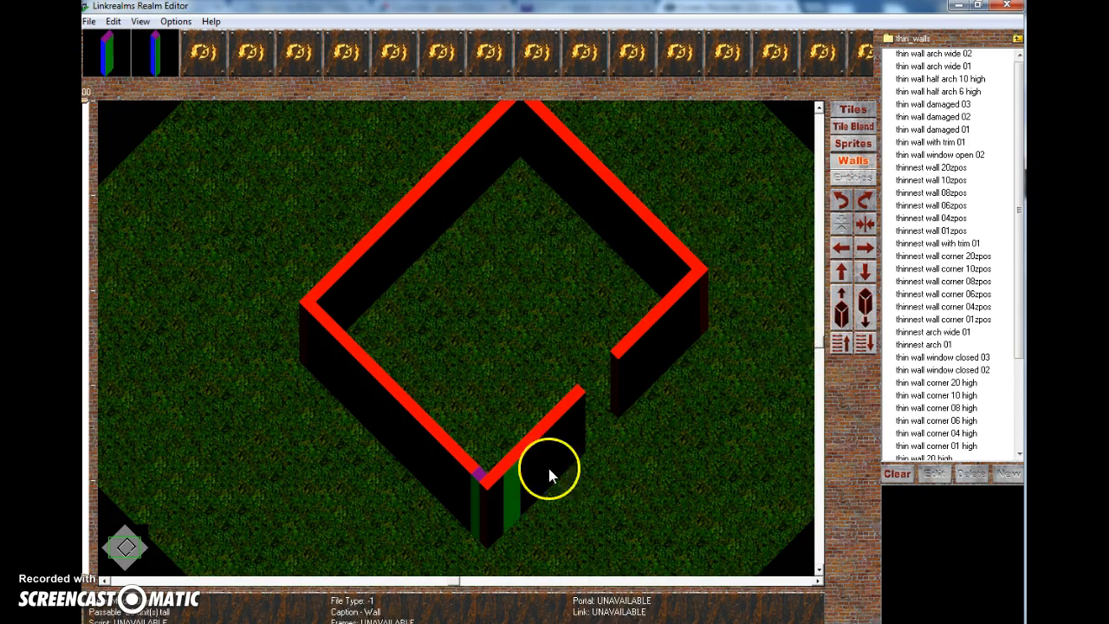
# Texture the selected pieces from the wood folder, using woodgrain dark 01 for surfaces 1 and 2 and wood wall 01 for surface 3.
pyautogui.rightClick(632, 349)
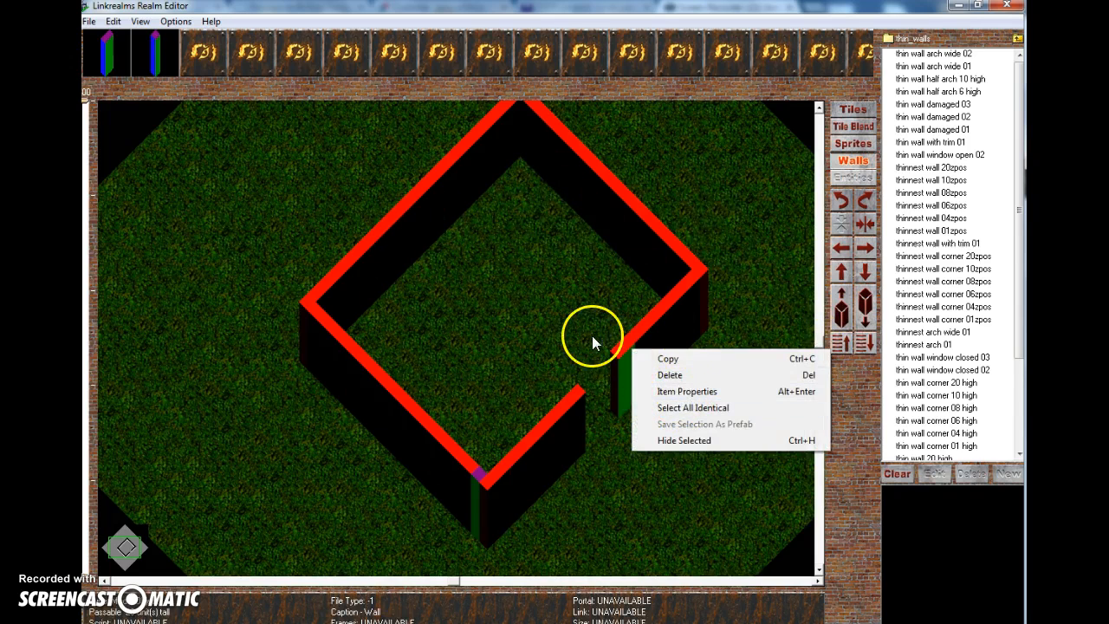
pyautogui.click(644, 336)
pyautogui.doubleClick(644, 336)
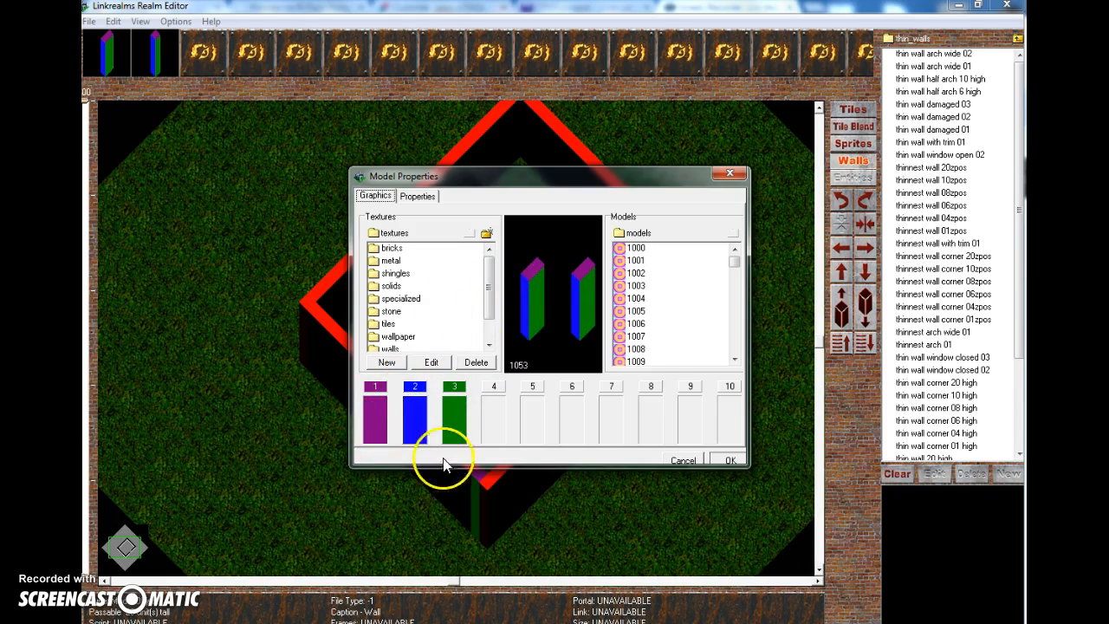
pyautogui.moveTo(491, 293); pyautogui.dragTo(456, 344)
pyautogui.doubleClick(396, 345)
pyautogui.moveTo(488, 273); pyautogui.dragTo(490, 345)
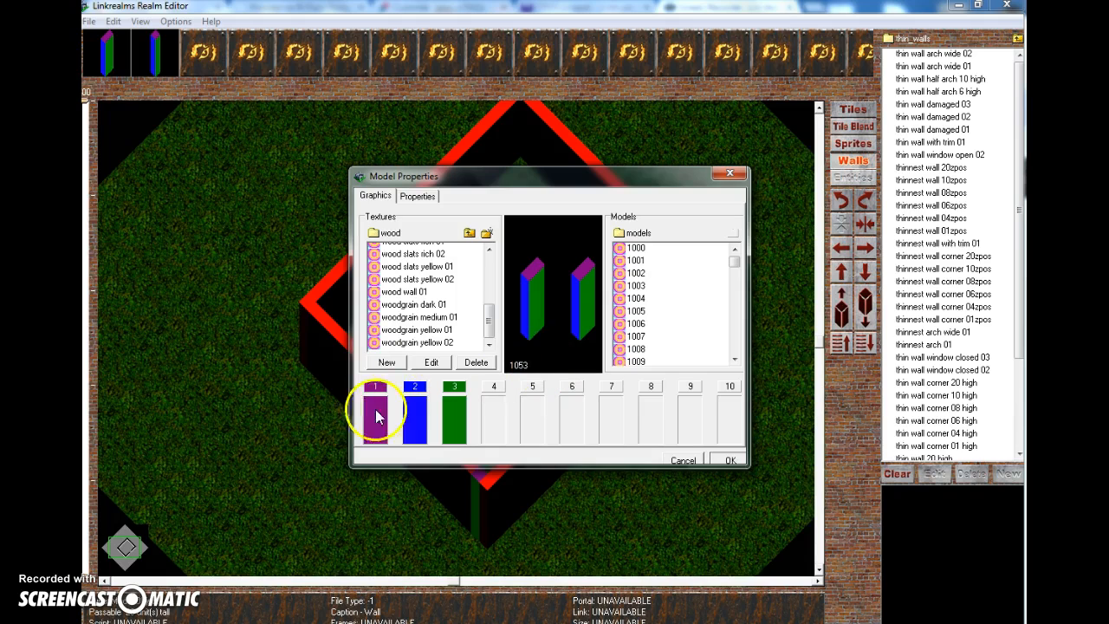
pyautogui.moveTo(416, 305); pyautogui.dragTo(380, 427)
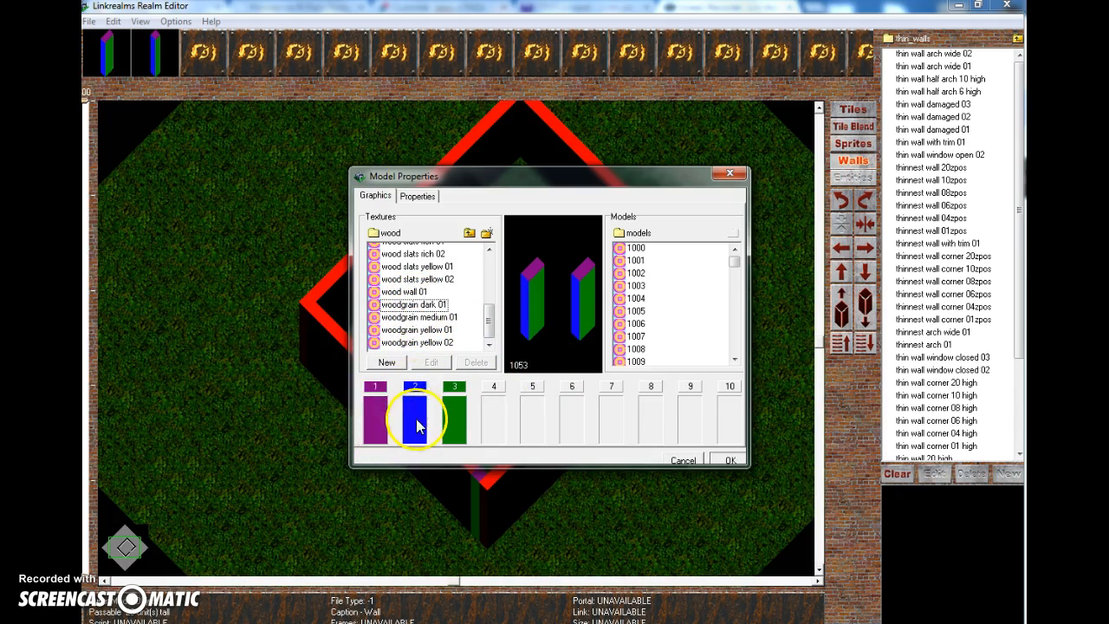
pyautogui.click(414, 305)
pyautogui.moveTo(414, 305); pyautogui.dragTo(375, 417)
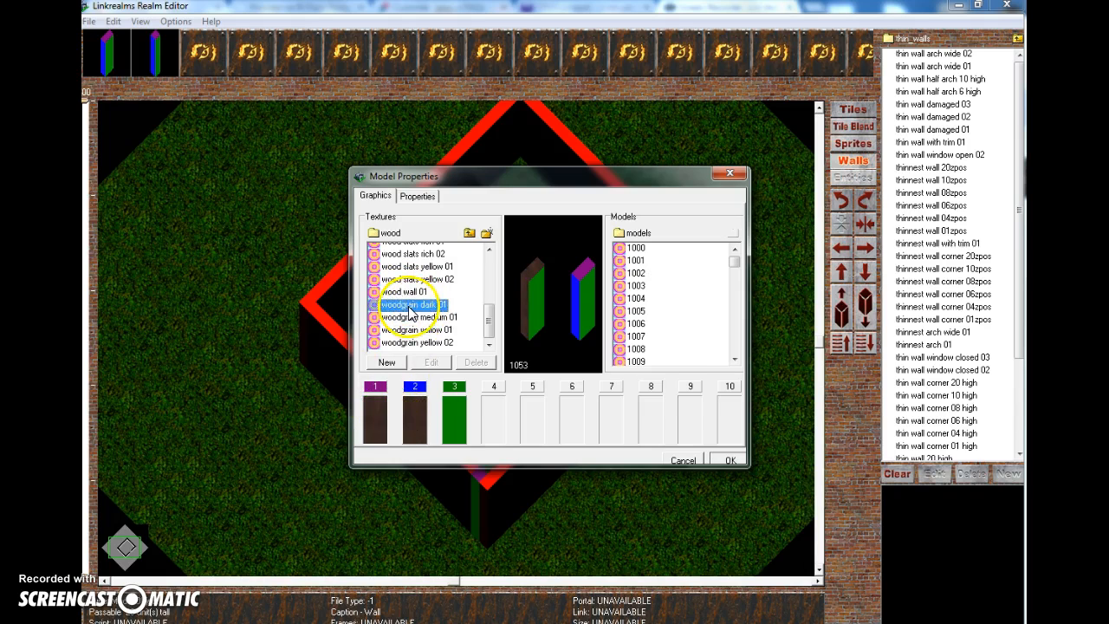
pyautogui.moveTo(414, 300); pyautogui.dragTo(454, 417)
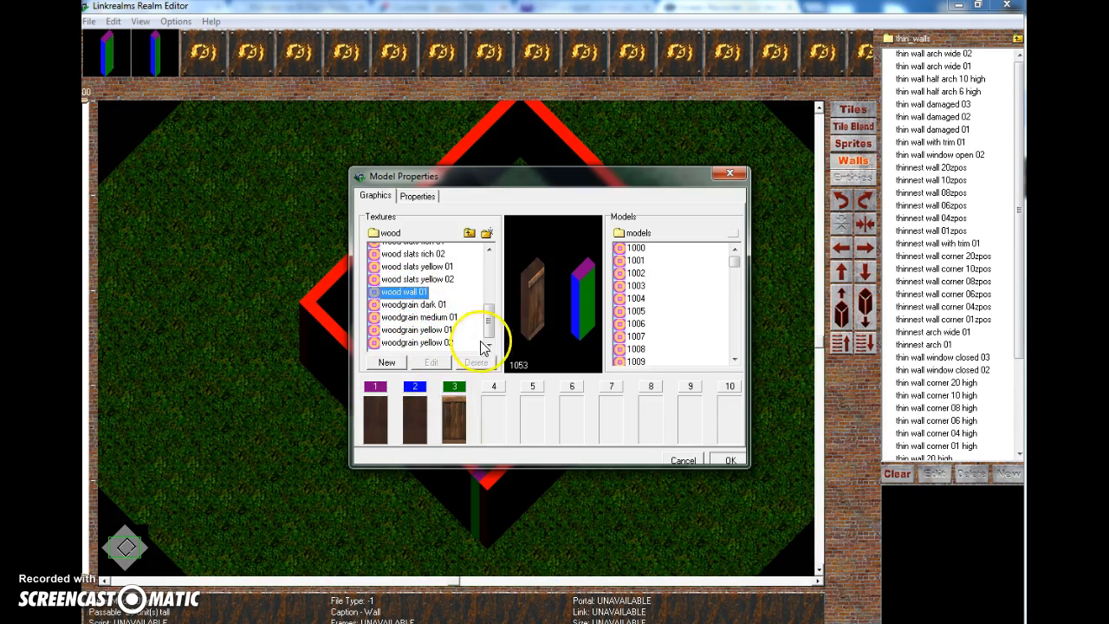
pyautogui.click(729, 460)
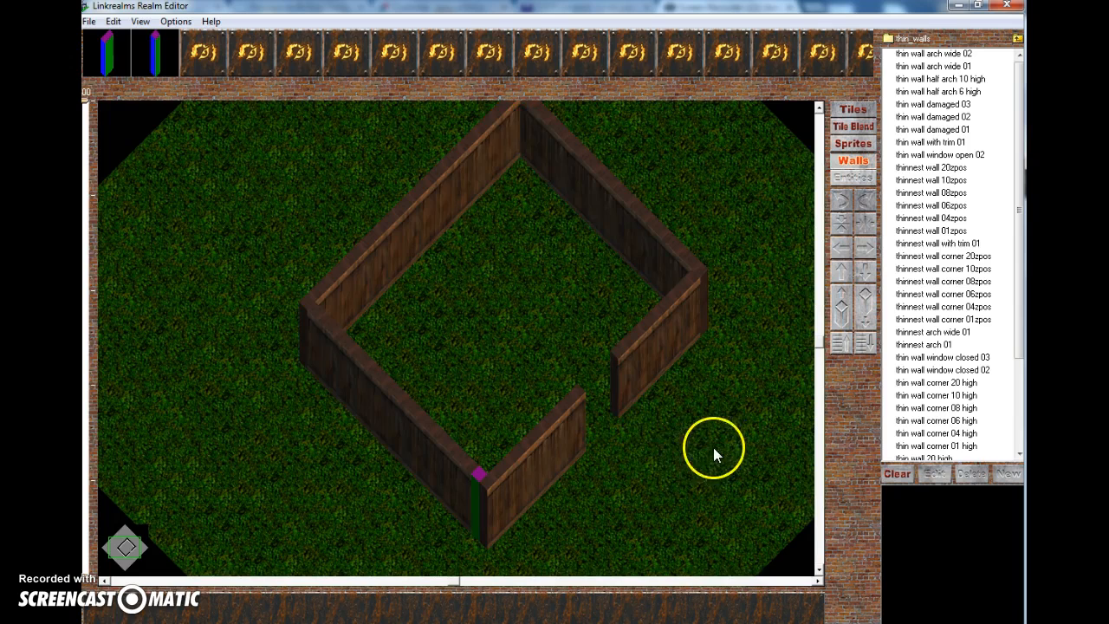